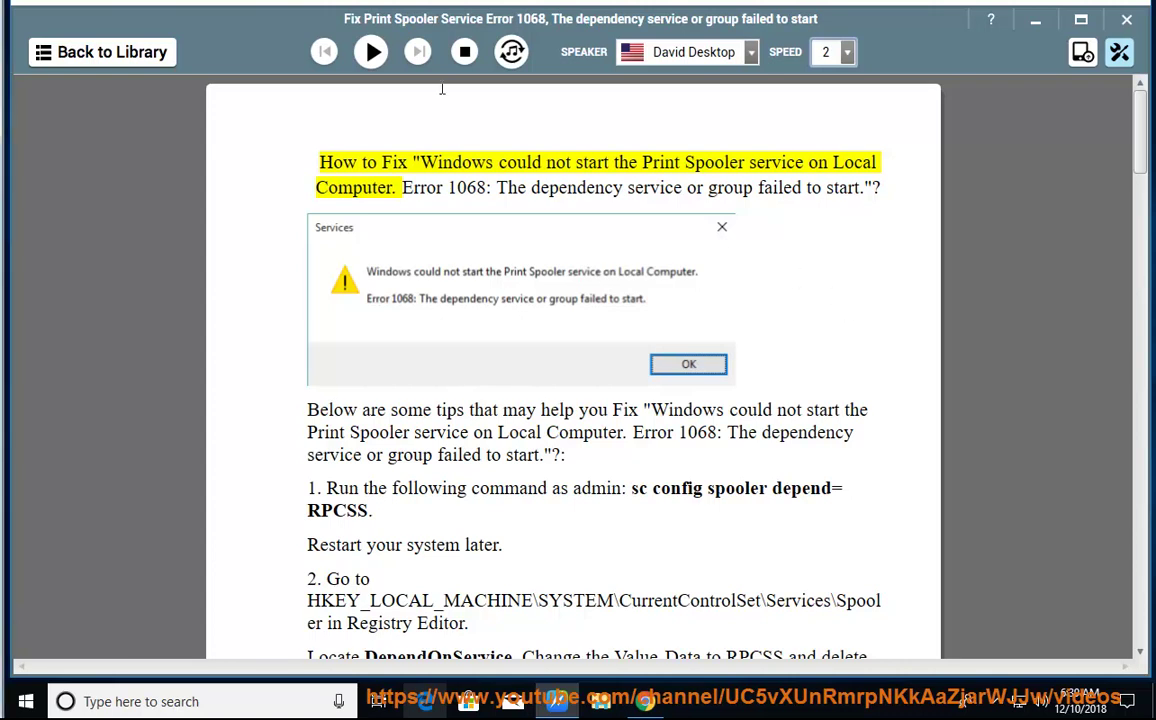
# Read the Error 1068 guide aloud through step 1's sc config command, pausing at step 2.
pyautogui.click(371, 52)
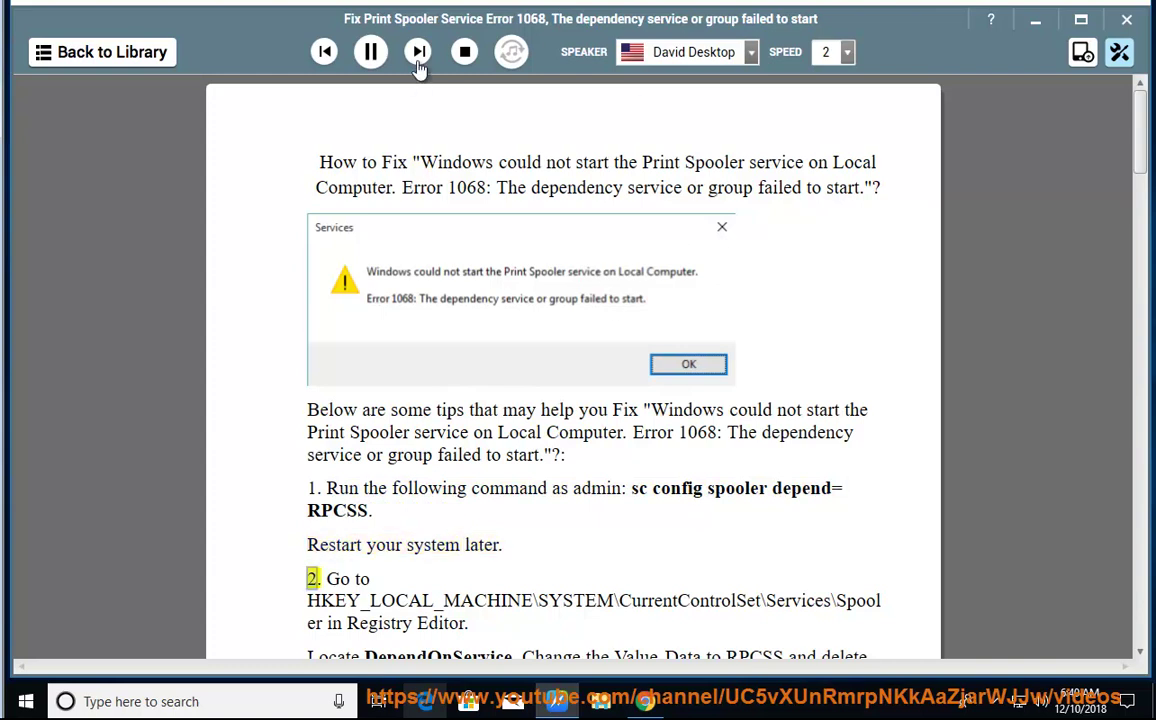
pyautogui.click(370, 51)
# Launch Command Prompt as administrator and type the sc config spooler depend= RPCSS command.
pyautogui.moveTo(640, 490); pyautogui.dragTo(339, 490)
pyautogui.click(255, 701)
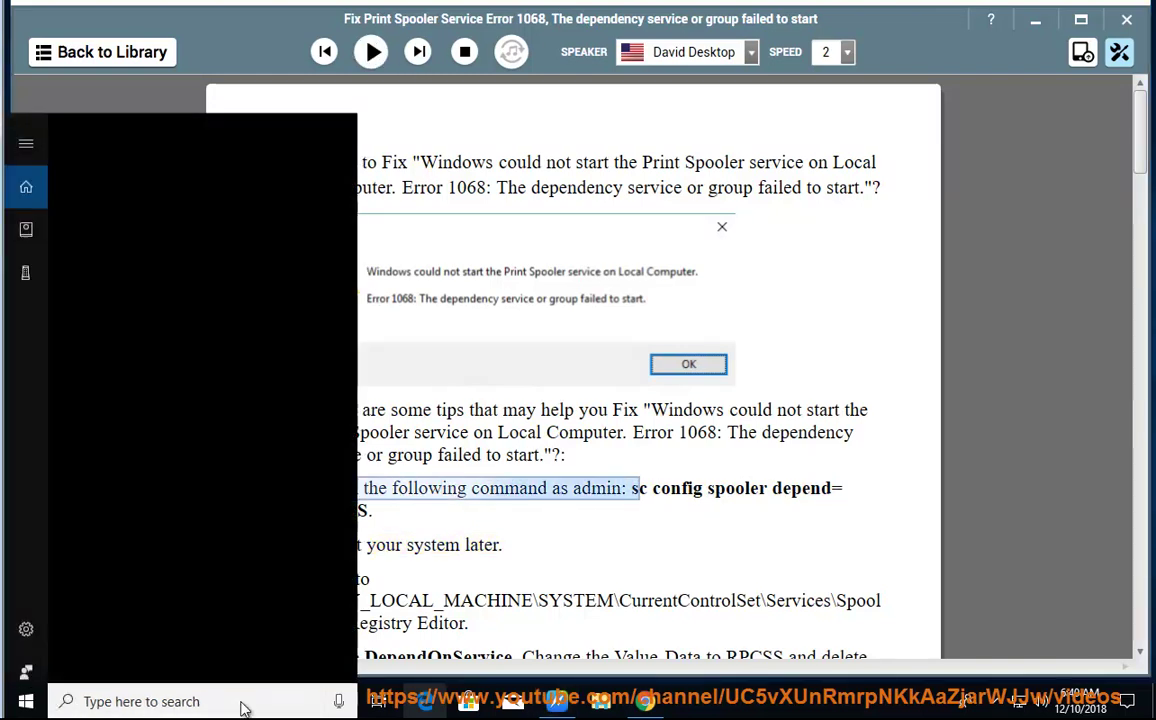
pyautogui.write('cmd')
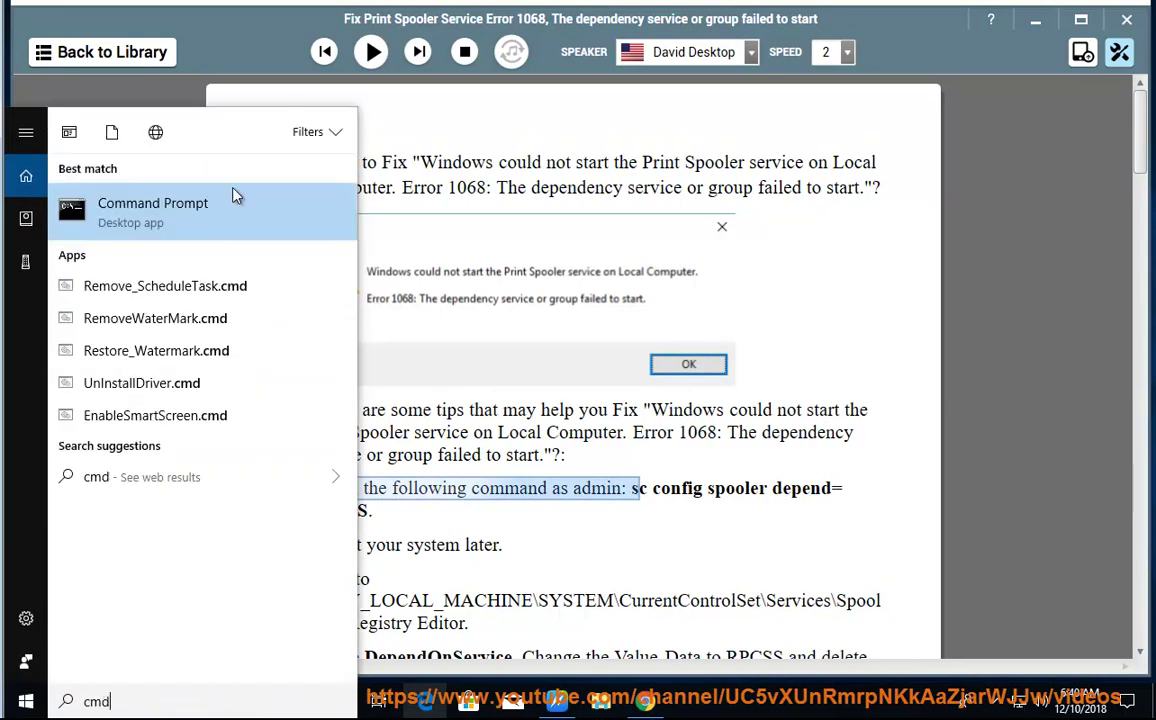
pyautogui.rightClick(220, 215)
pyautogui.click(156, 231)
pyautogui.click(447, 470)
pyautogui.moveTo(578, 72); pyautogui.dragTo(577, 41)
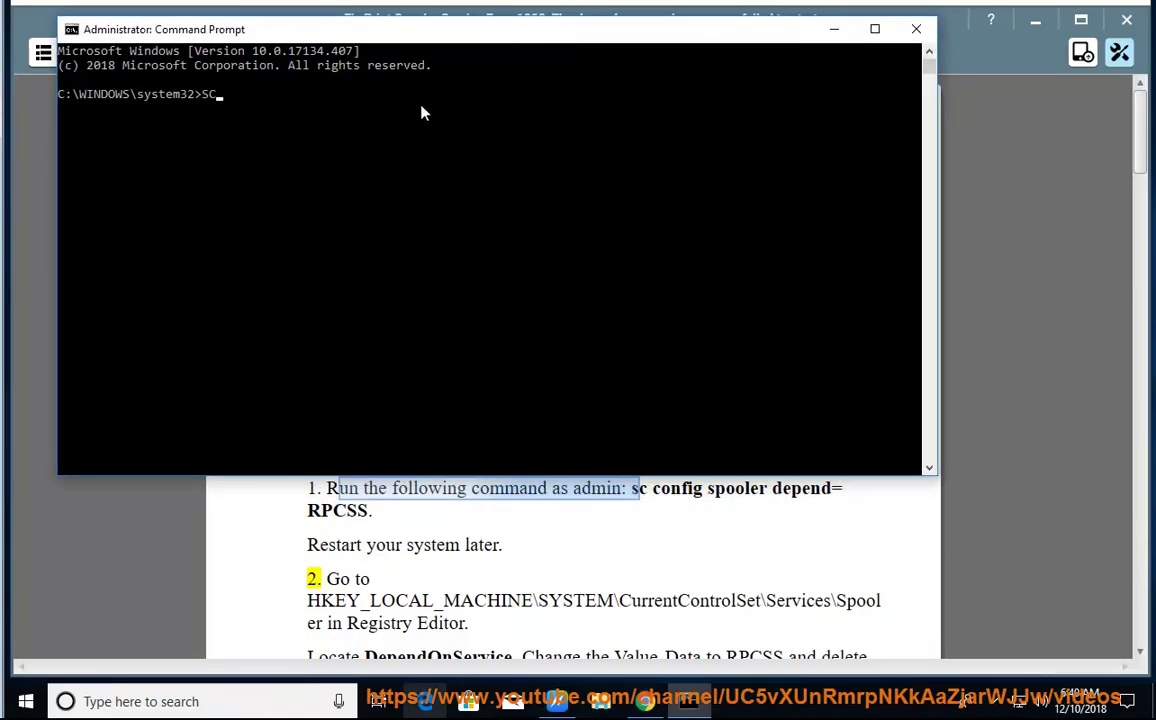
pyautogui.write('CONFIG SPOOLER ')
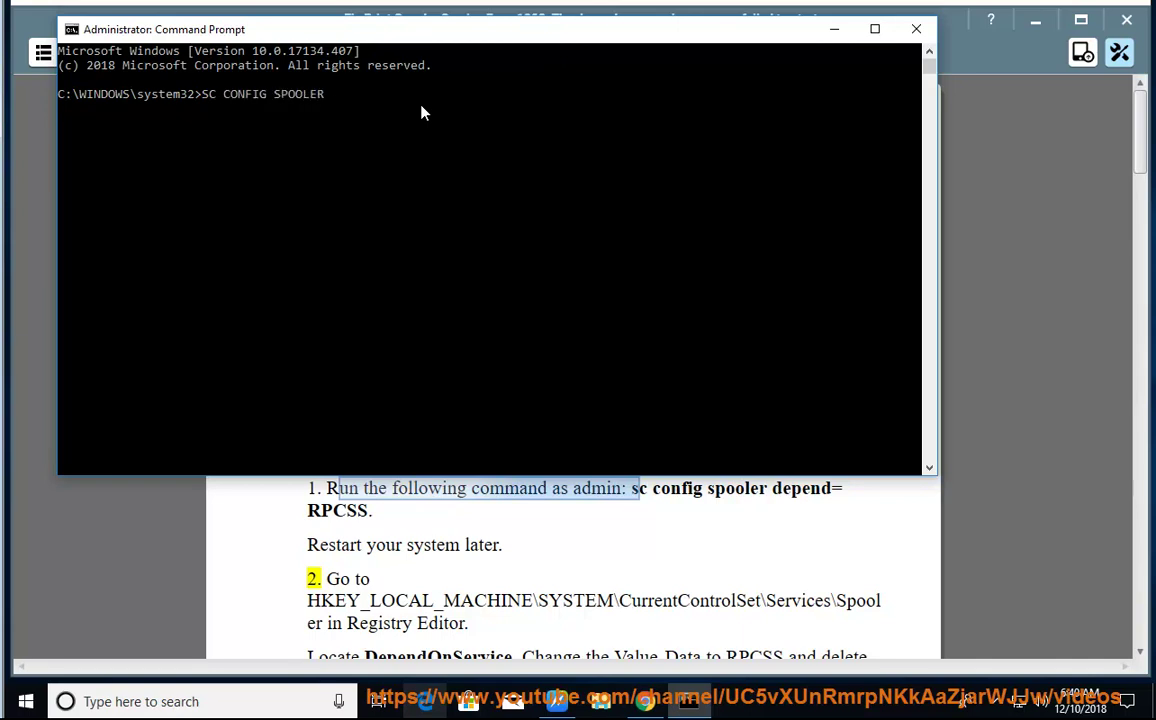
pyautogui.write('DEPEND= RPCSS N')
pyautogui.write('OW PRESS ENTER...')
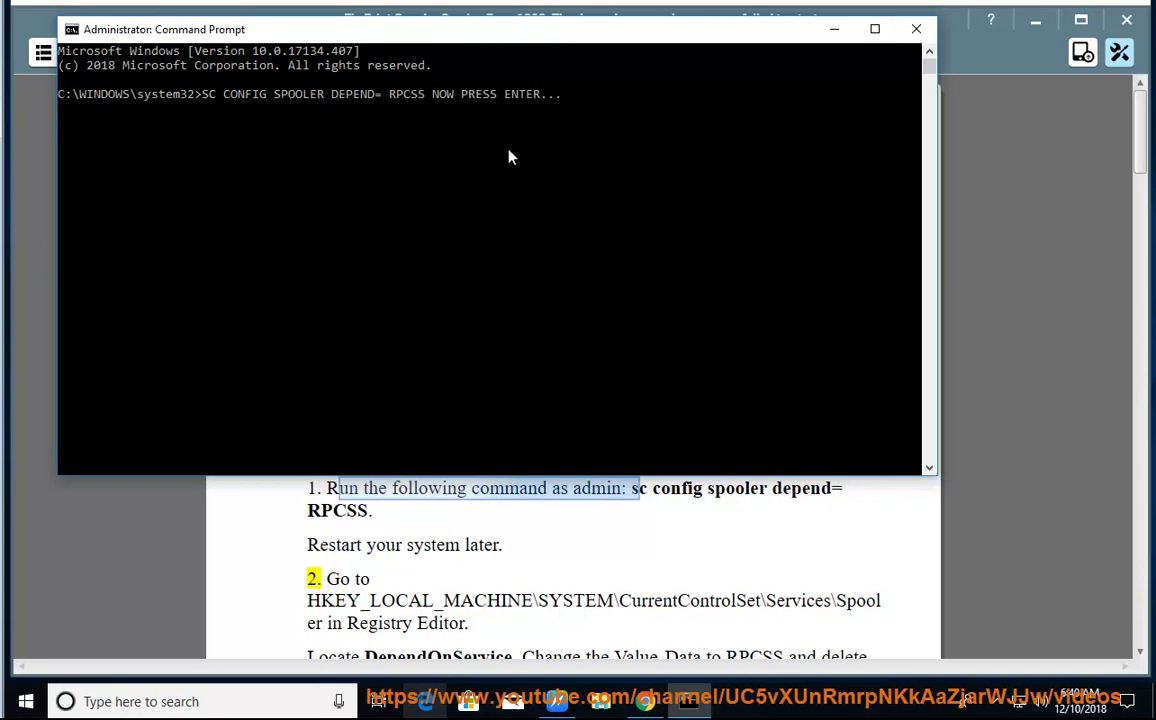
# Minimise the console, check the Start power options, and resume reading at step 2's registry path.
pyautogui.click(840, 29)
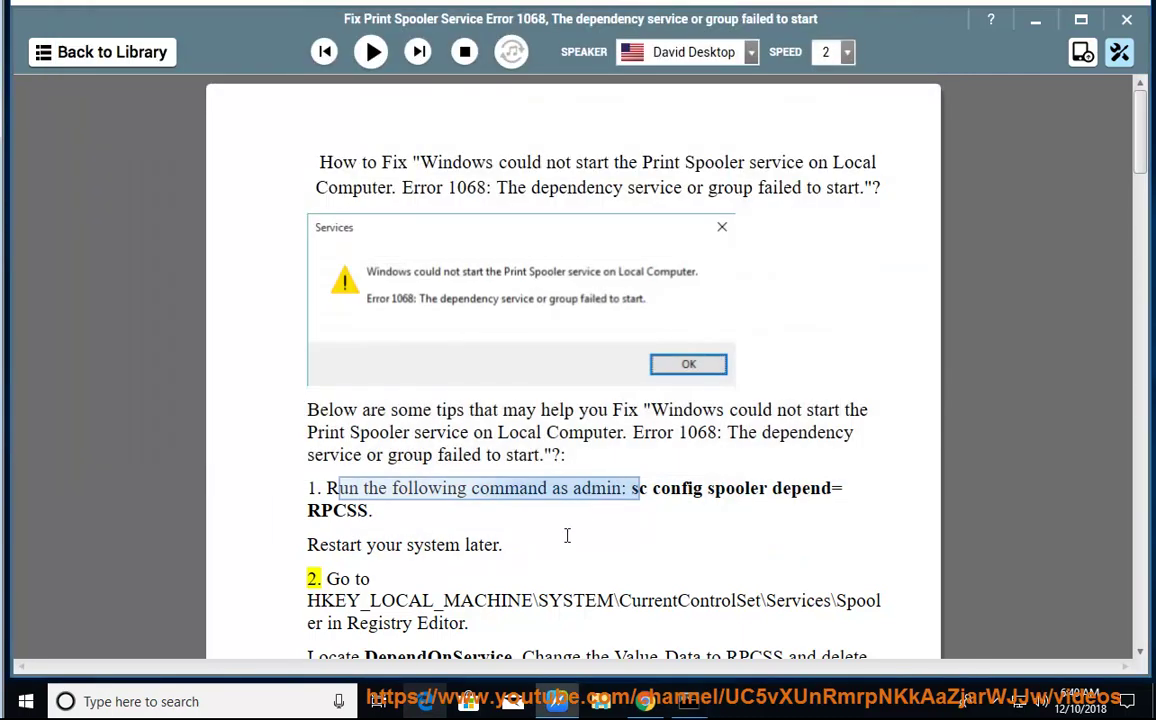
pyautogui.moveTo(504, 545); pyautogui.dragTo(355, 552)
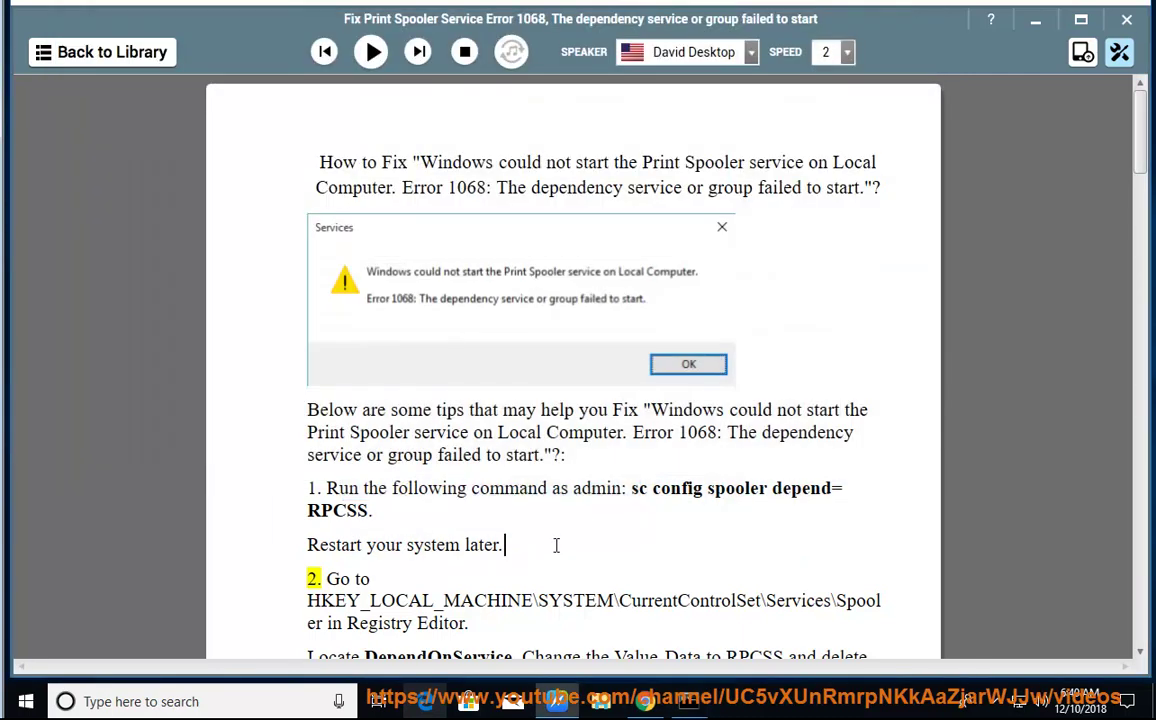
pyautogui.click(26, 701)
pyautogui.click(26, 663)
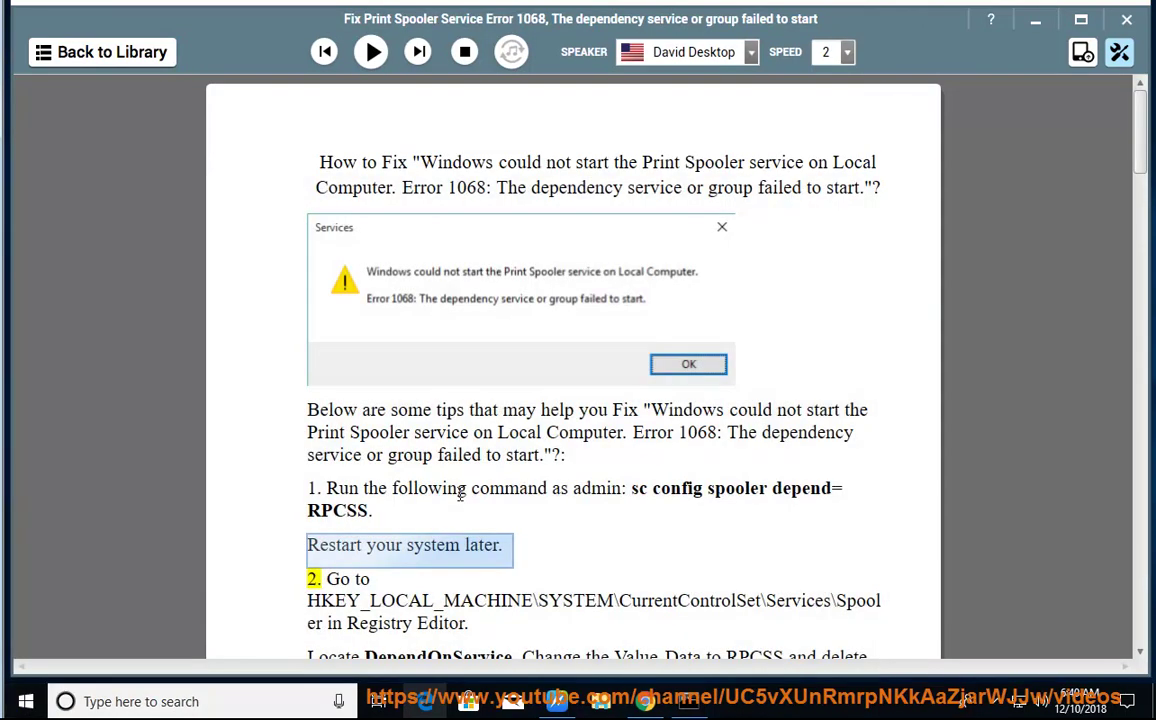
pyautogui.click(474, 488)
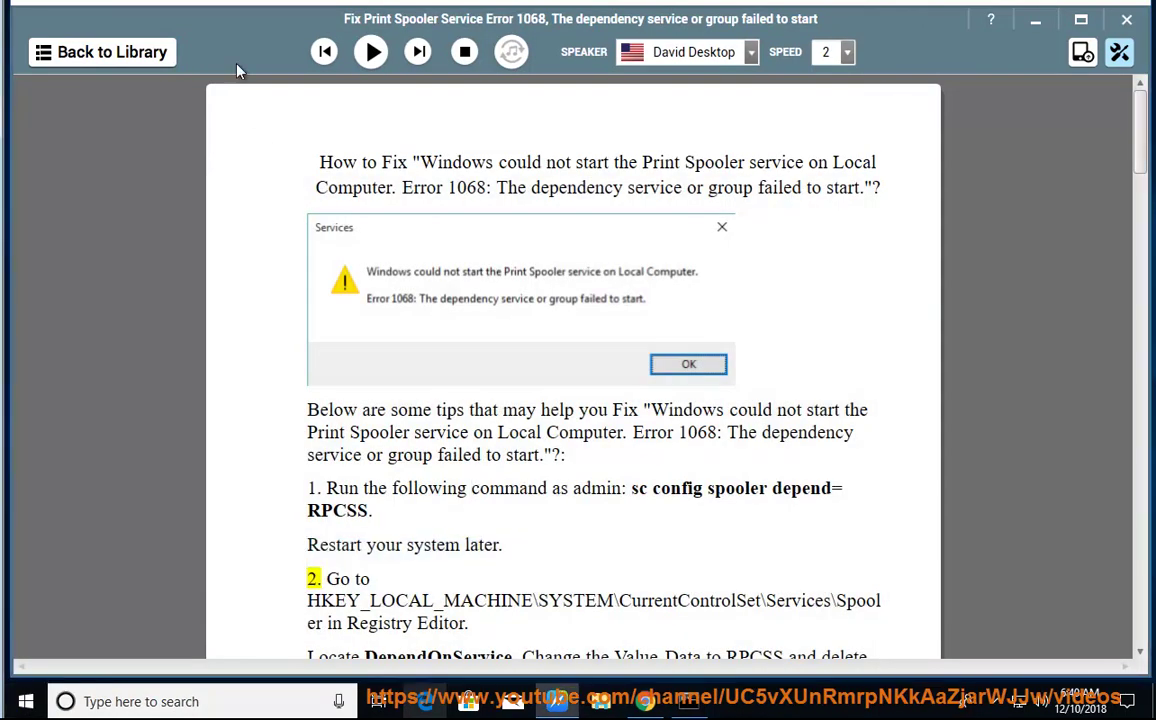
pyautogui.click(371, 52)
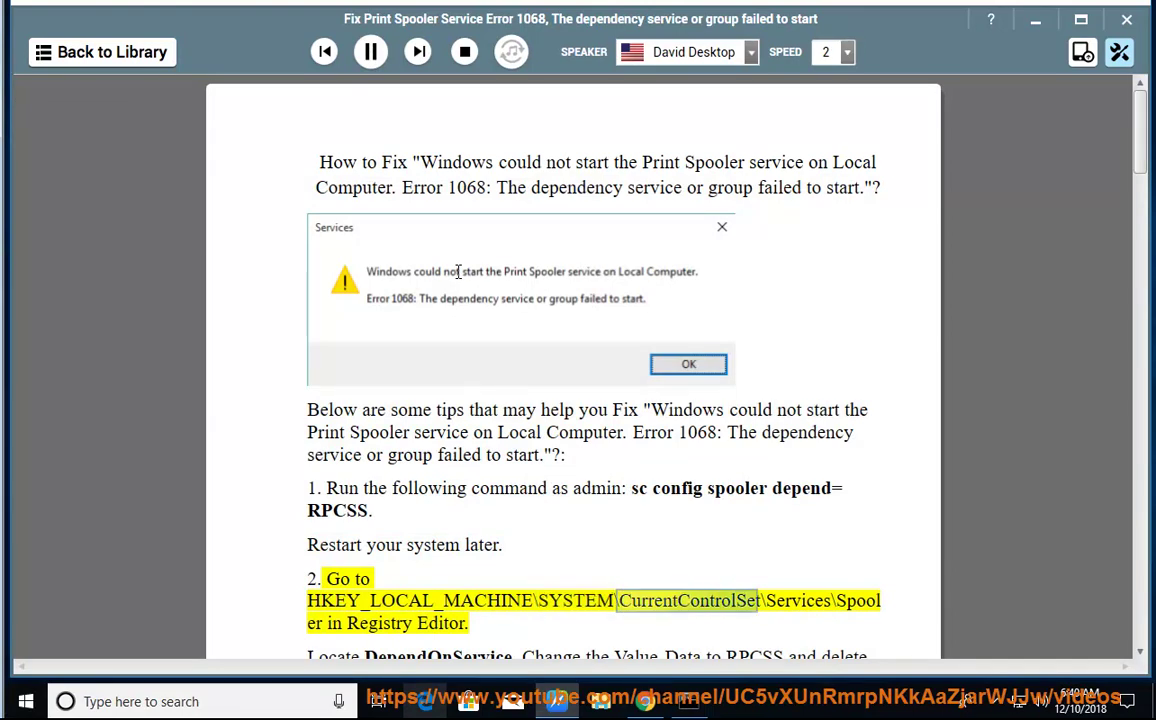
# Launch Registry Editor via Win+R with admin approval, then pause the guide back at step 2.
pyautogui.press('super+r')
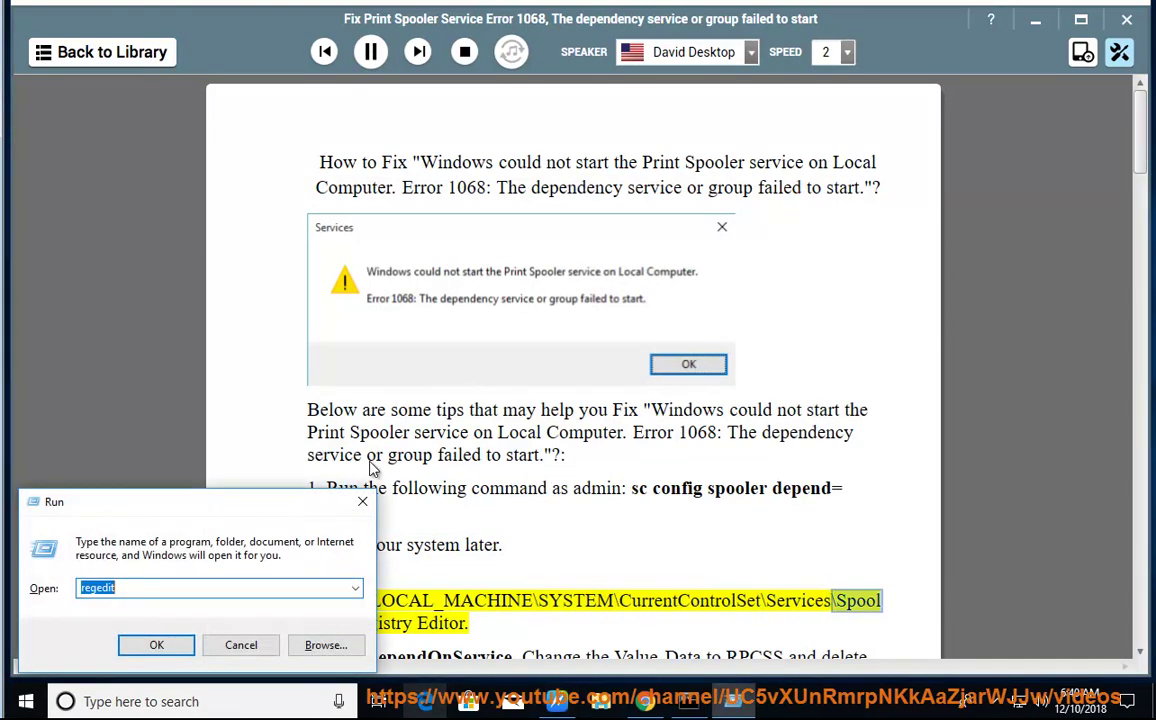
pyautogui.click(160, 646)
pyautogui.click(465, 476)
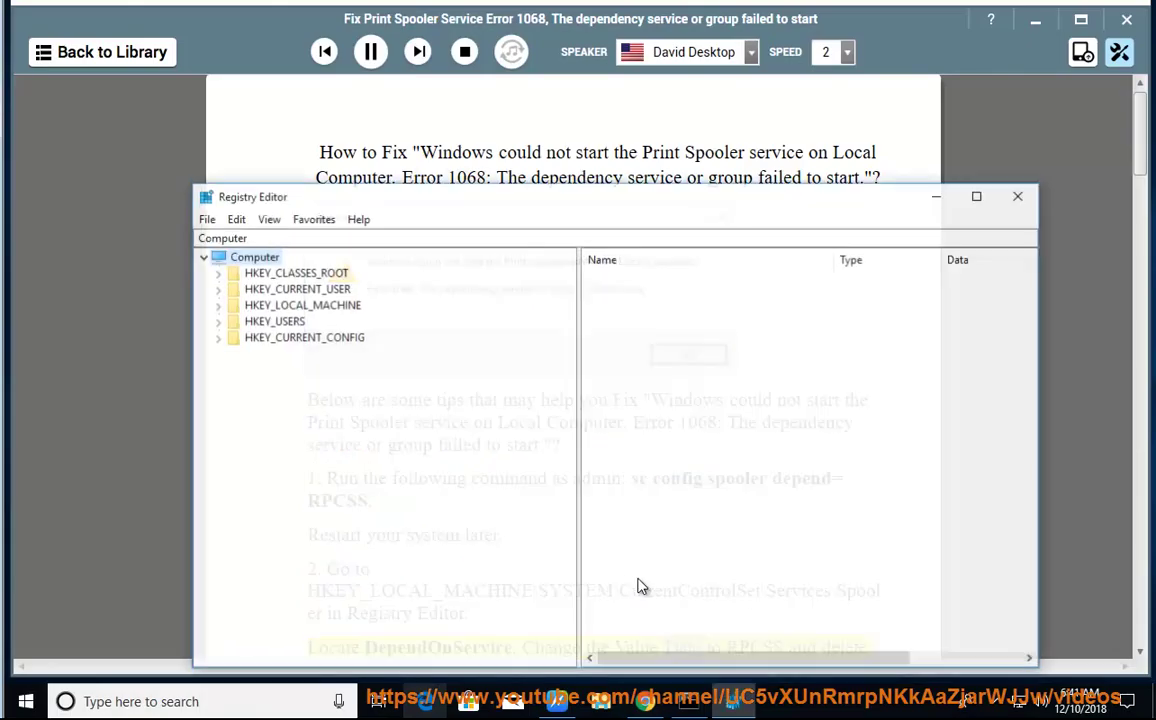
pyautogui.click(63, 508)
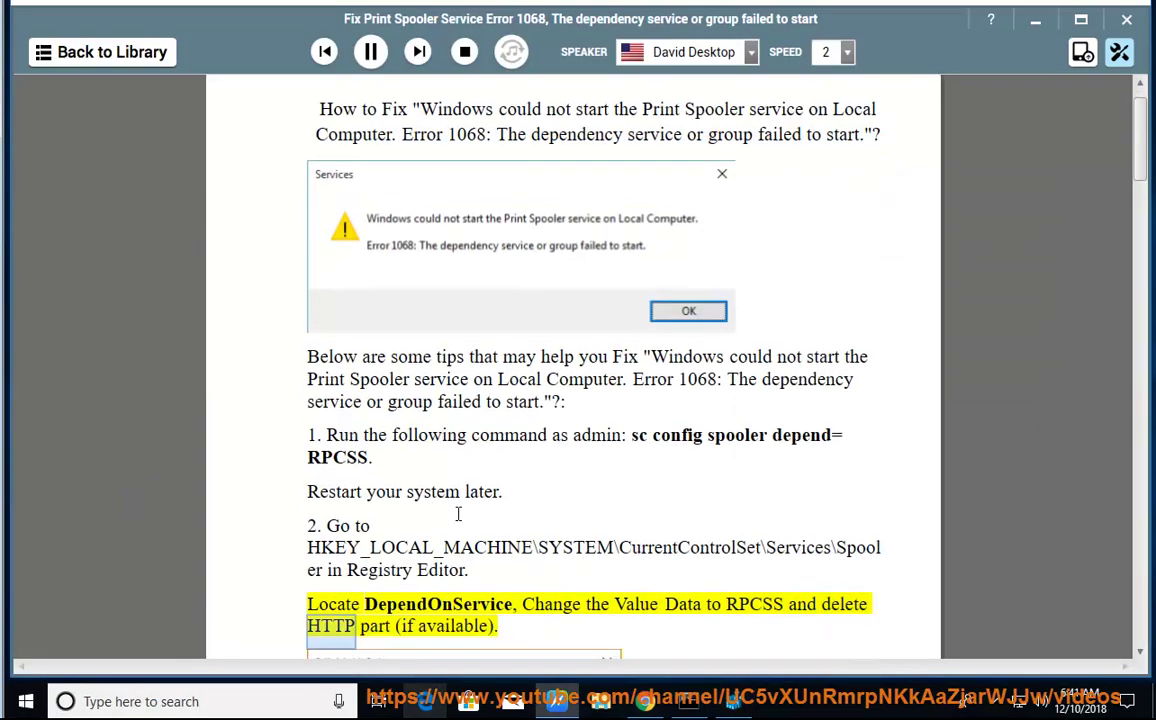
pyautogui.click(370, 52)
pyautogui.scroll(1, 566, 347)
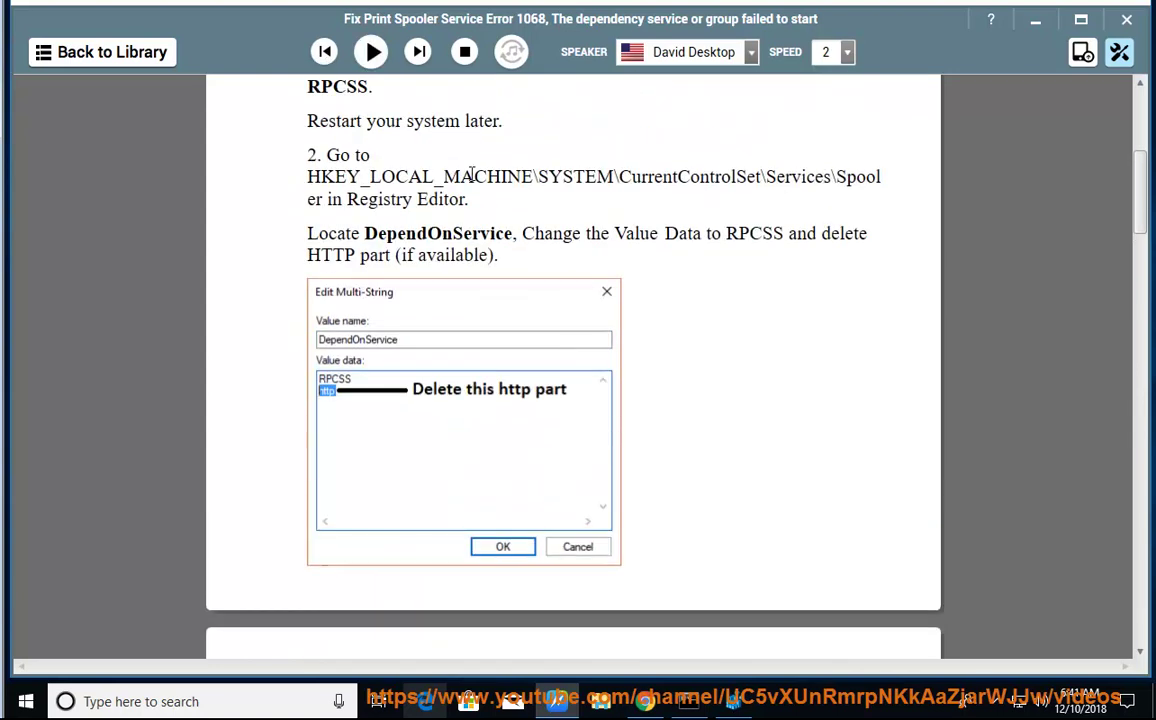
# Copy the Spooler key path from the guide and navigate Registry Editor's address bar to it.
pyautogui.moveTo(315, 198); pyautogui.dragTo(298, 187)
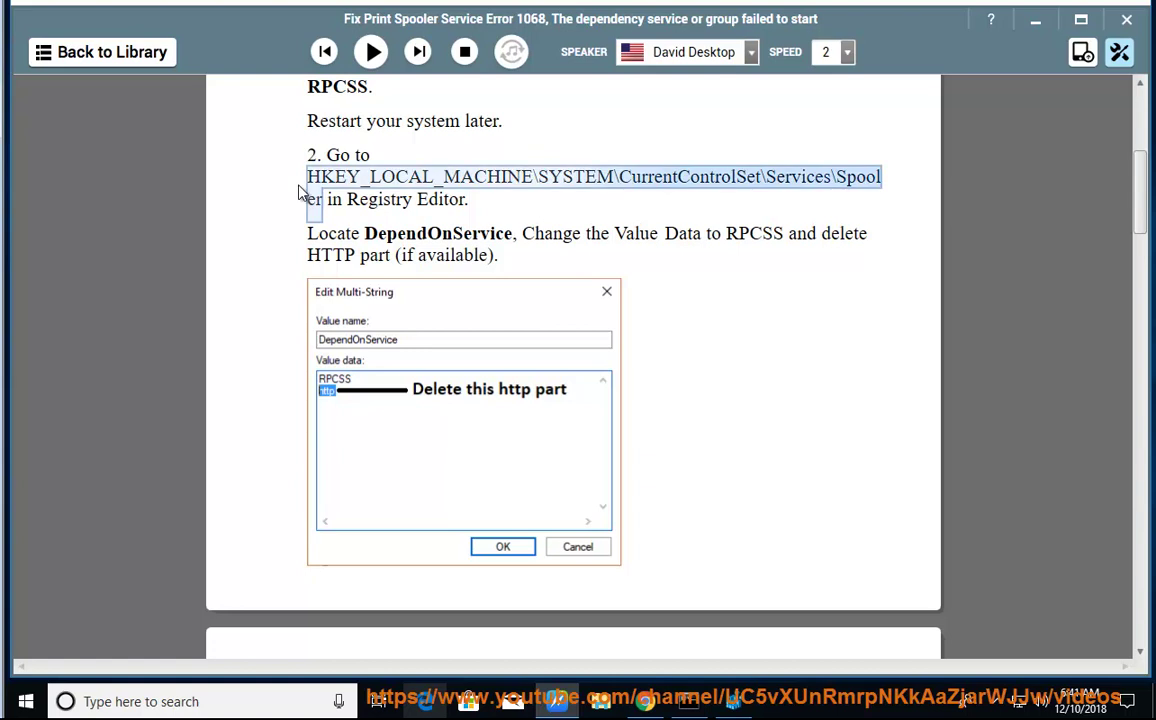
pyautogui.rightClick(355, 183)
pyautogui.click(360, 214)
pyautogui.click(733, 701)
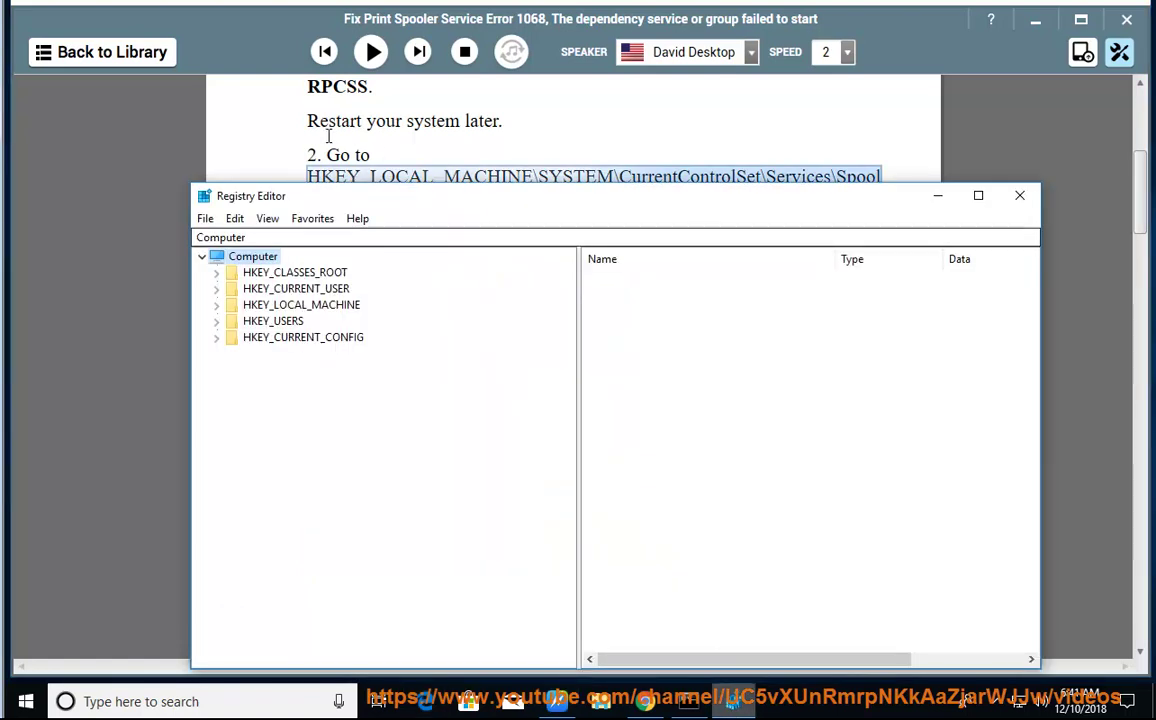
pyautogui.click(230, 237)
pyautogui.press('Delete')
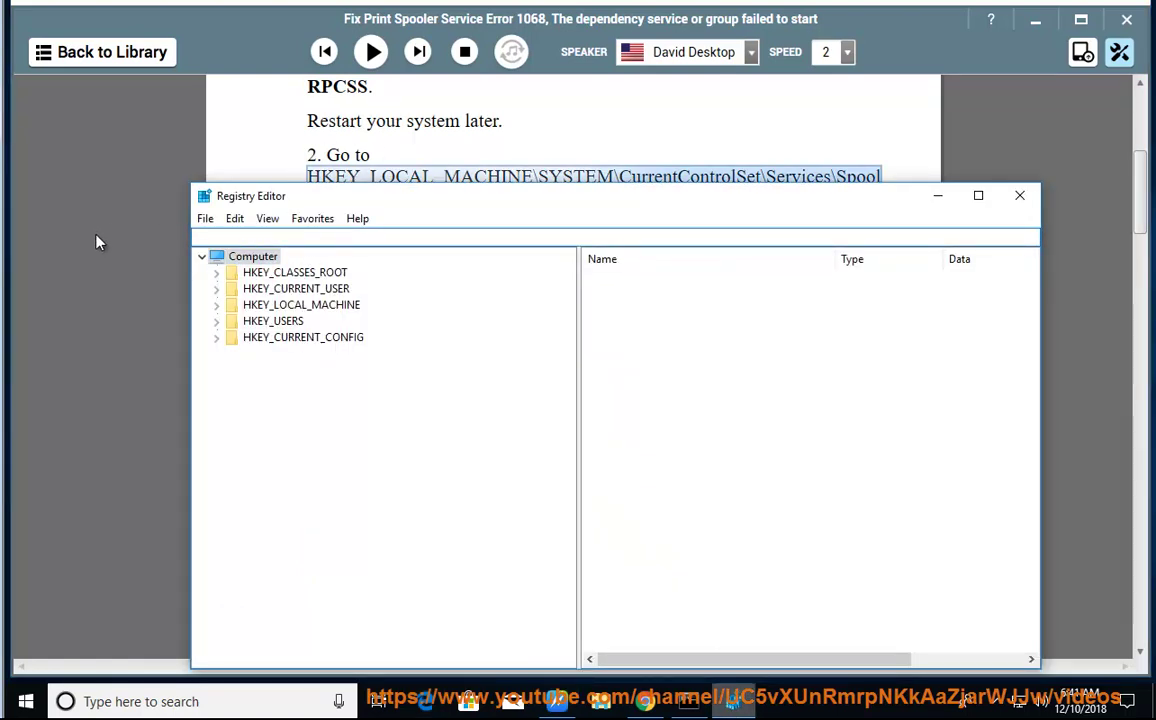
pyautogui.hotkey('ctrl', 'v')
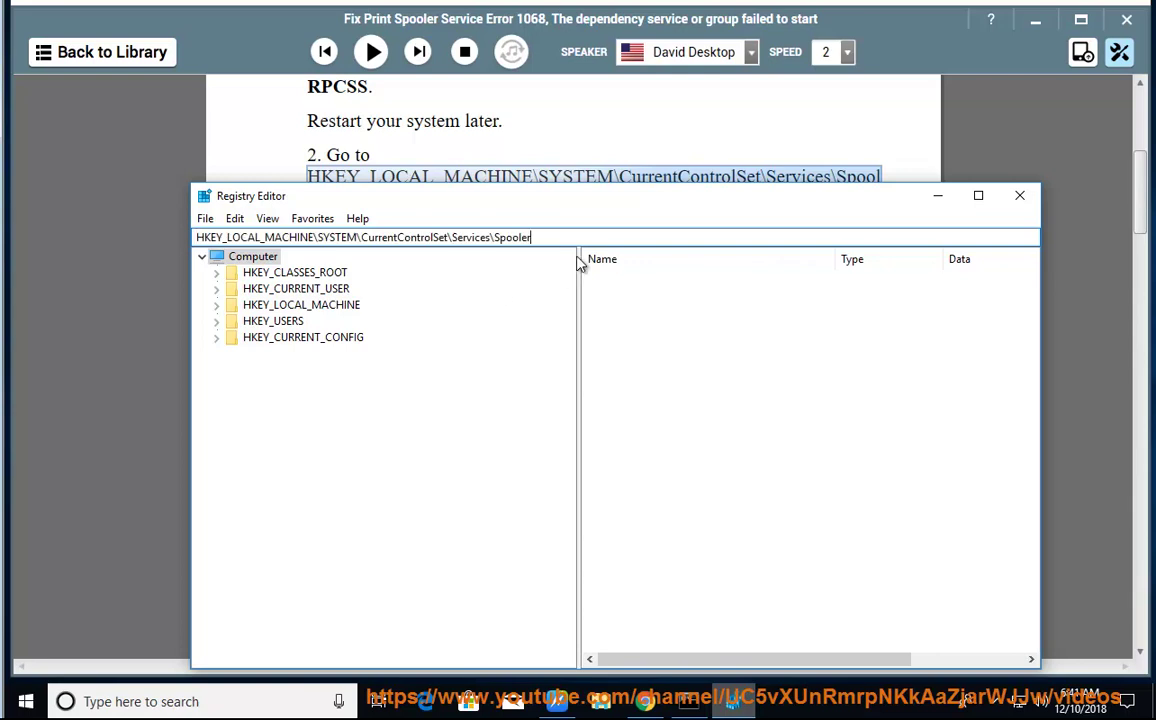
pyautogui.press('Return')
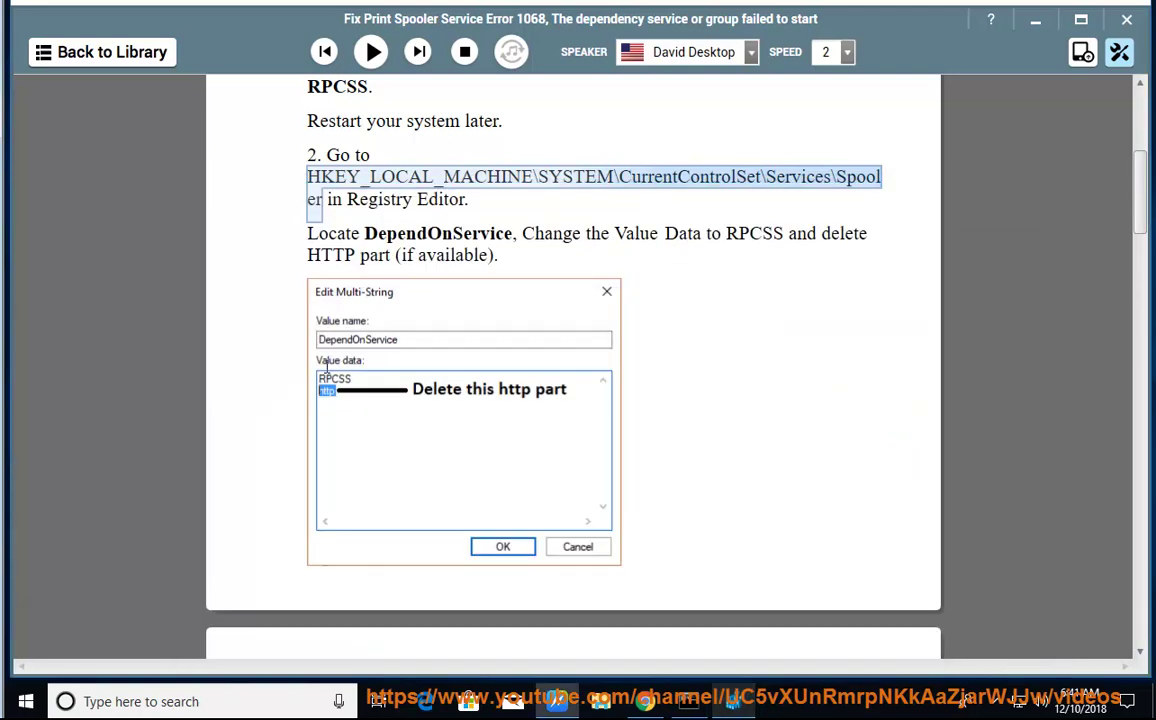
# Place Registry Editor beside the guide and open the DependOnService value for editing.
pyautogui.click(733, 700)
pyautogui.moveTo(699, 207)
pyautogui.mouseDown()
pyautogui.moveTo(1003, 295)
pyautogui.moveTo(997, 274)
pyautogui.mouseUp()
pyautogui.click(968, 369)
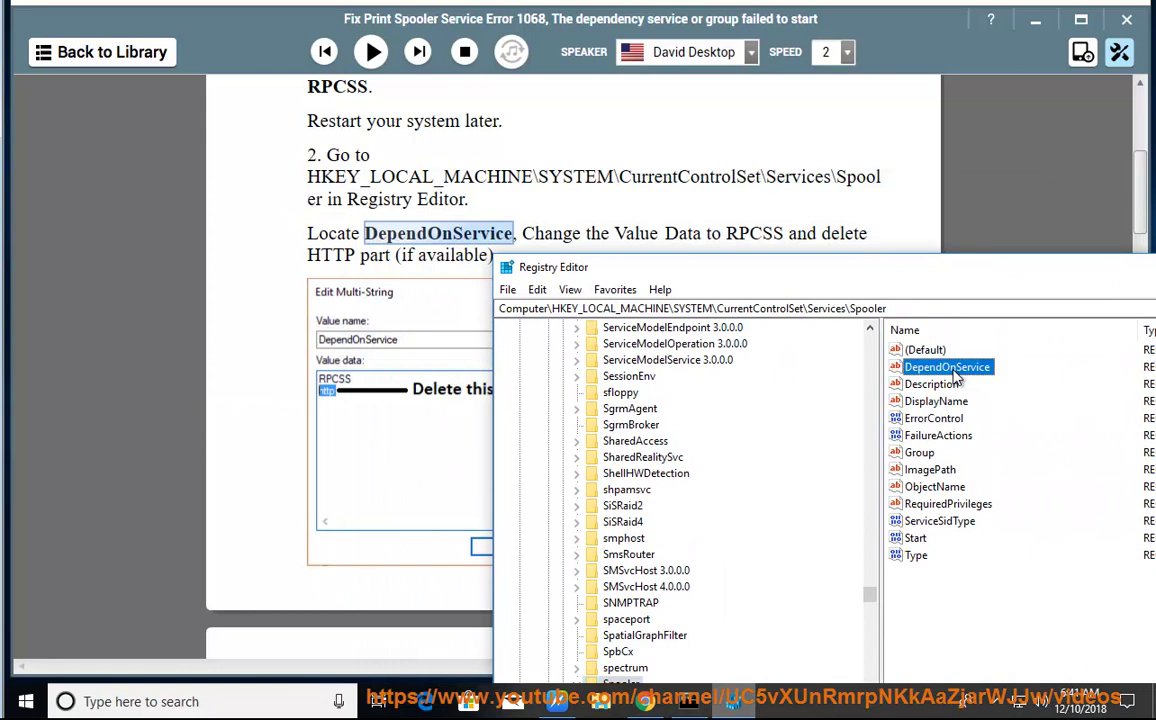
pyautogui.rightClick(968, 375)
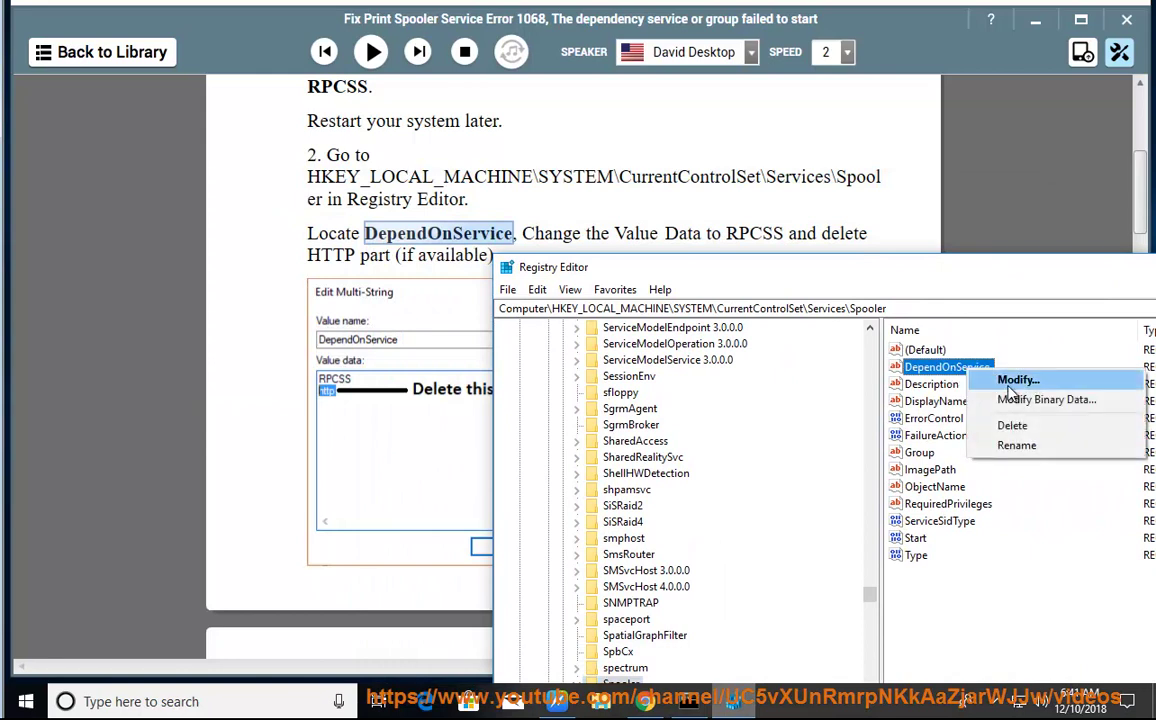
pyautogui.click(1011, 389)
# Select the http entry in DependOnService's data, leave it unchanged, and resume the narration.
pyautogui.click(565, 448)
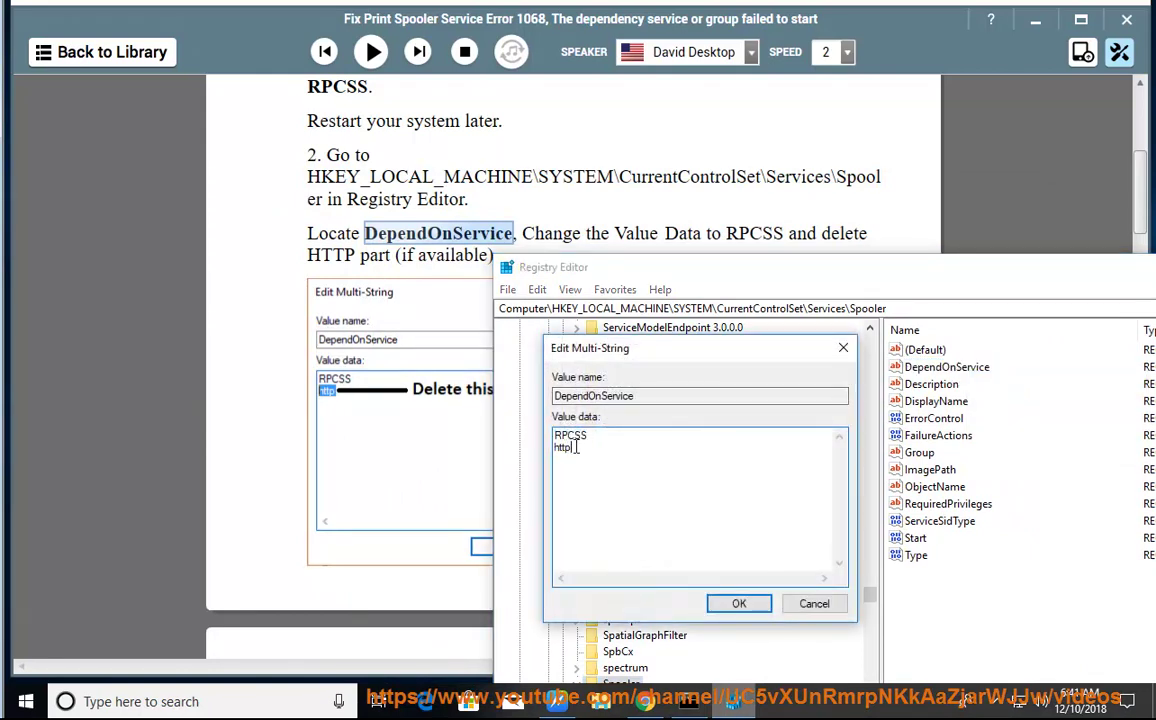
pyautogui.rightClick(568, 452)
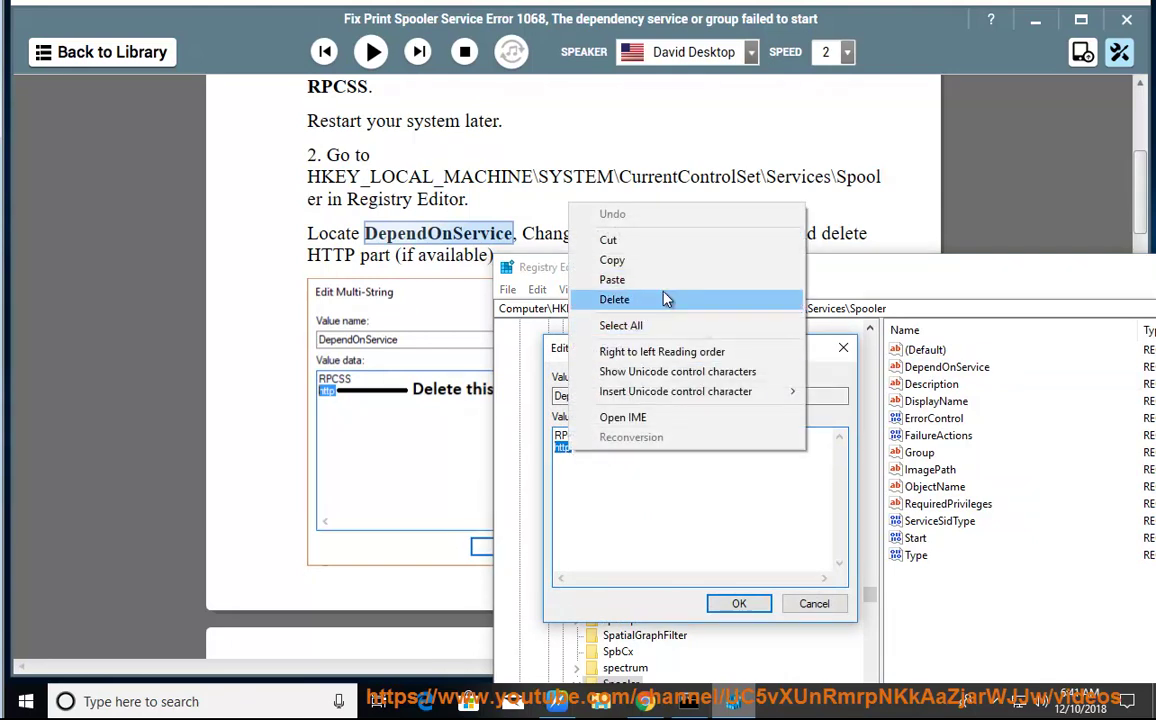
pyautogui.click(591, 458)
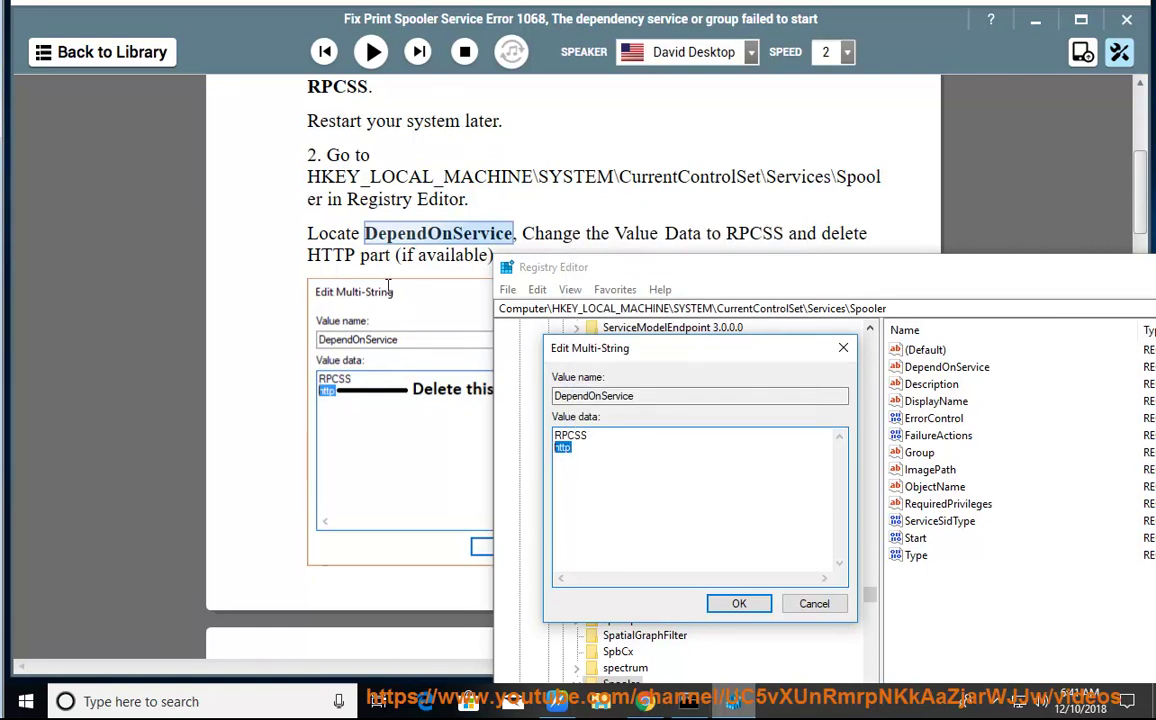
pyautogui.click(370, 52)
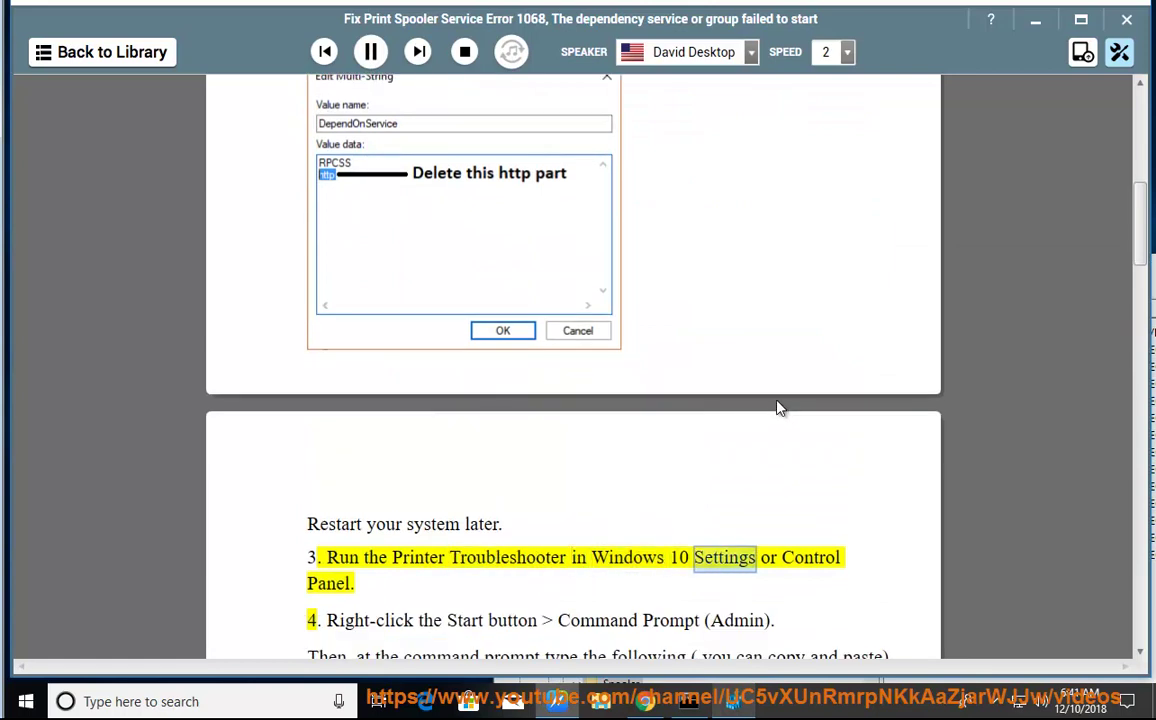
# Pause narration, open Control Panel, and search 'TR' to bring up the Troubleshoot settings page.
pyautogui.click(366, 55)
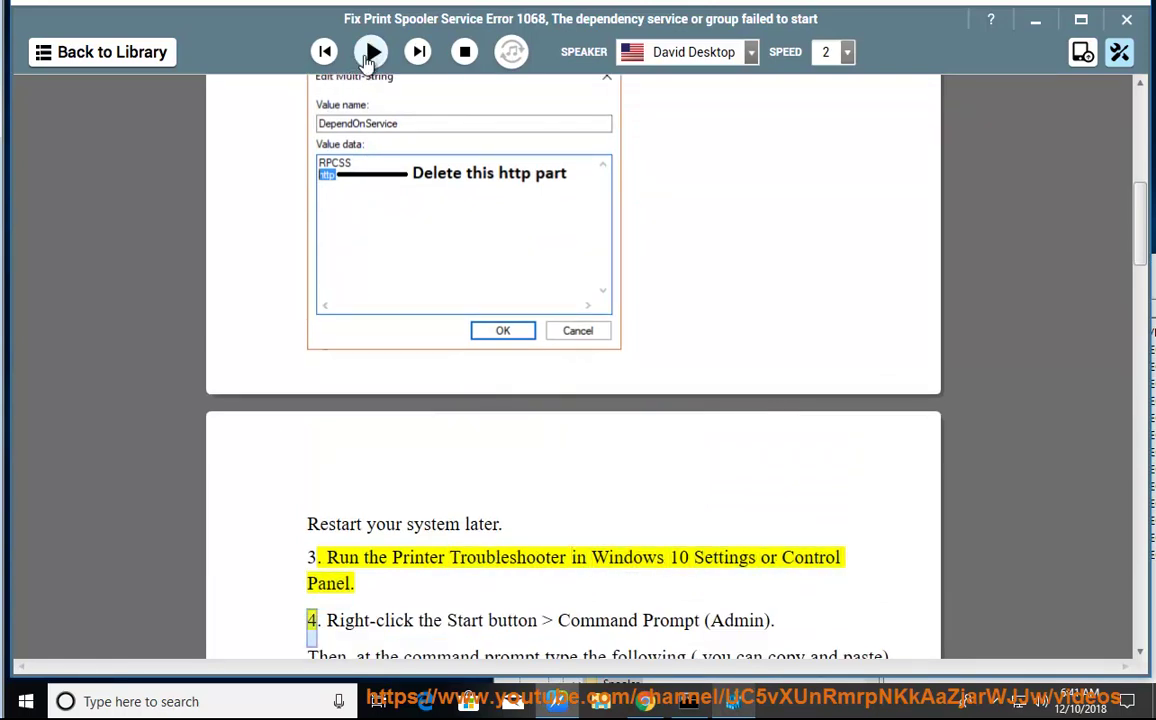
pyautogui.click(238, 705)
pyautogui.write('CON')
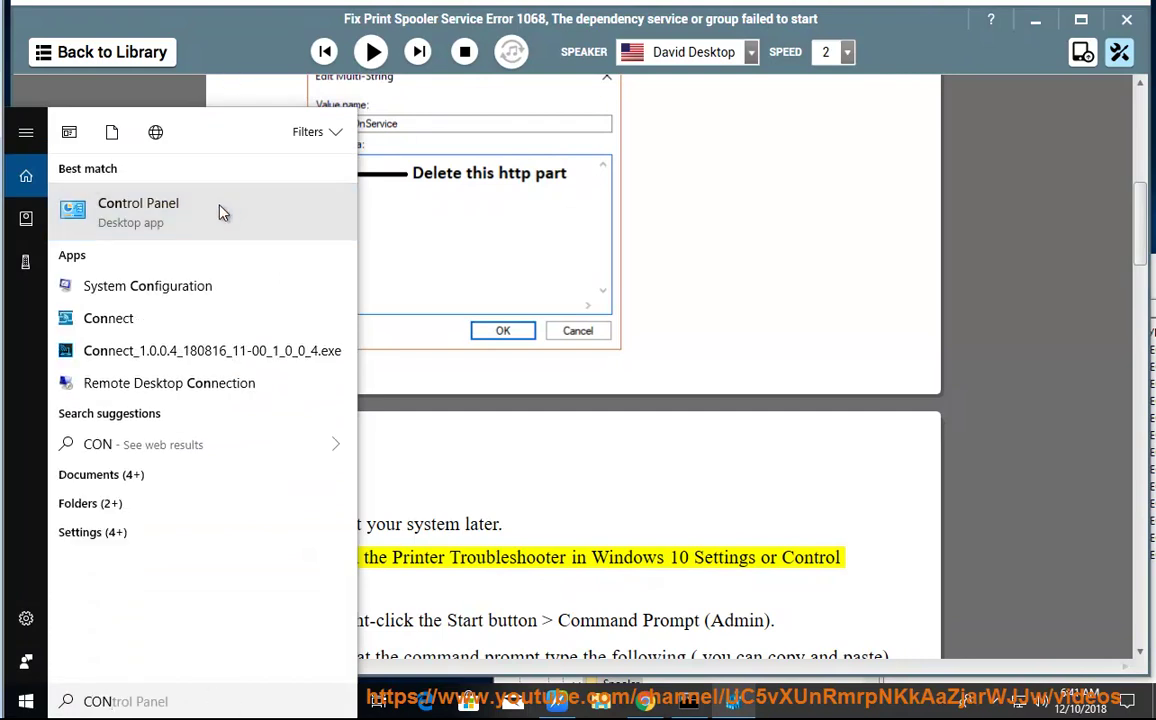
pyautogui.click(228, 201)
pyautogui.click(935, 177)
pyautogui.write('TR')
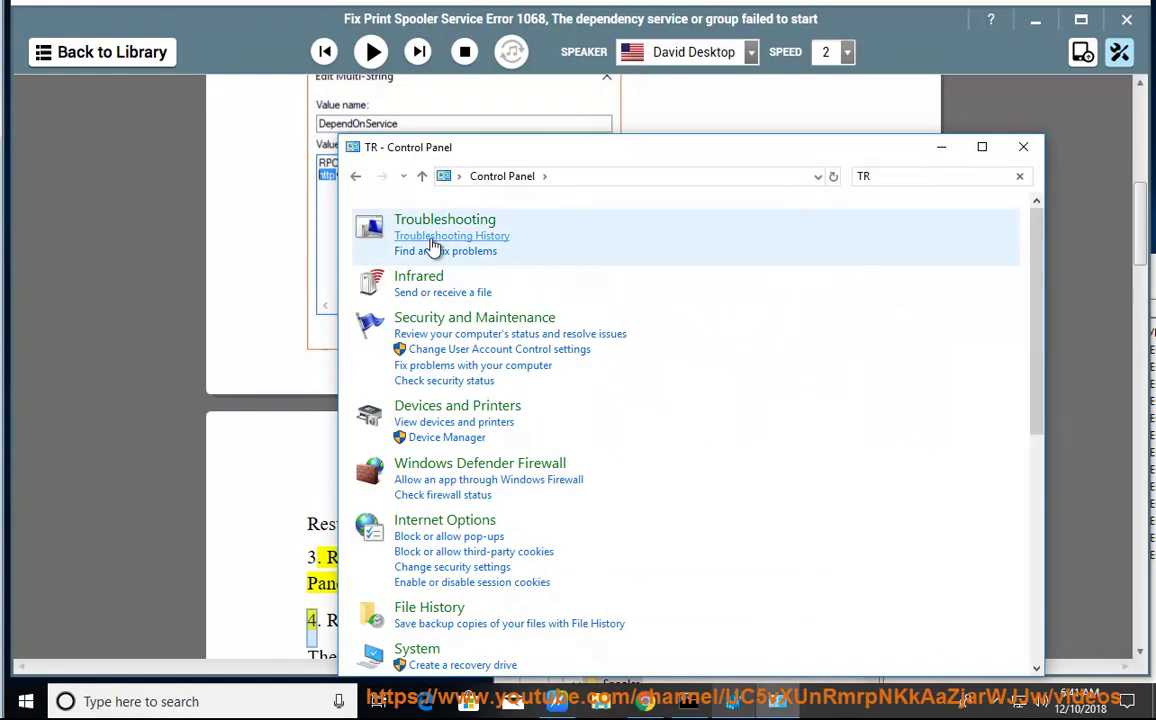
pyautogui.click(433, 246)
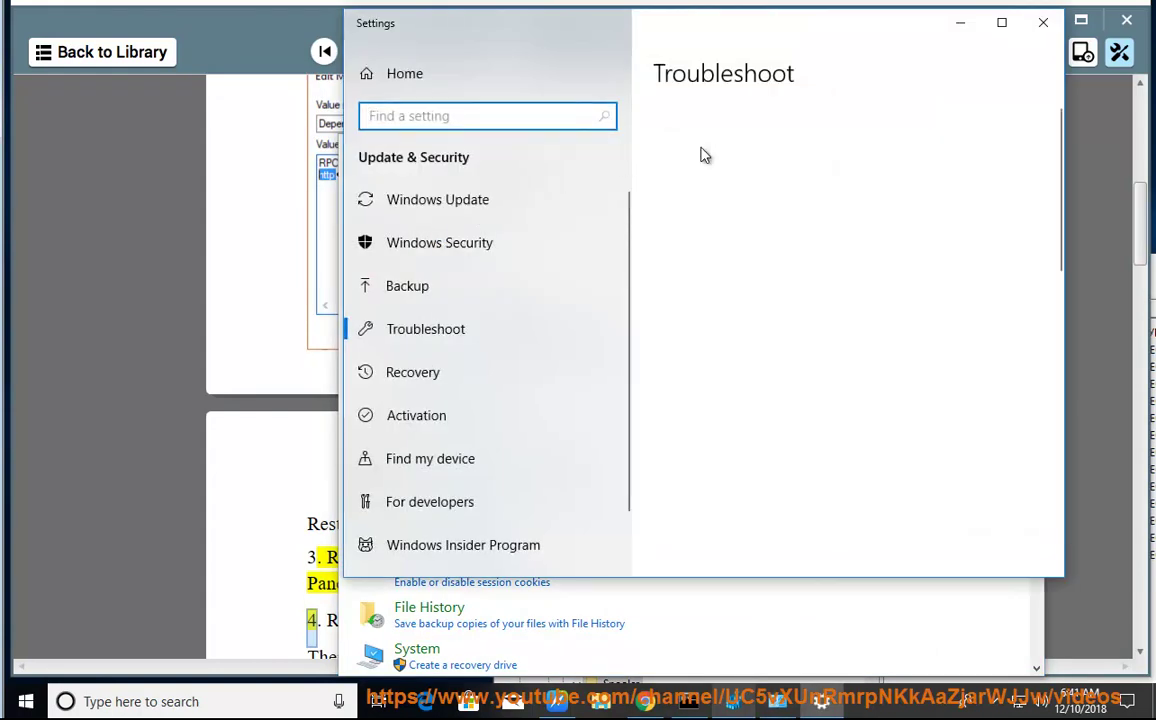
# View all troubleshooters, expand Printer in Settings, then launch and cancel the Printer troubleshooter.
pyautogui.click(960, 22)
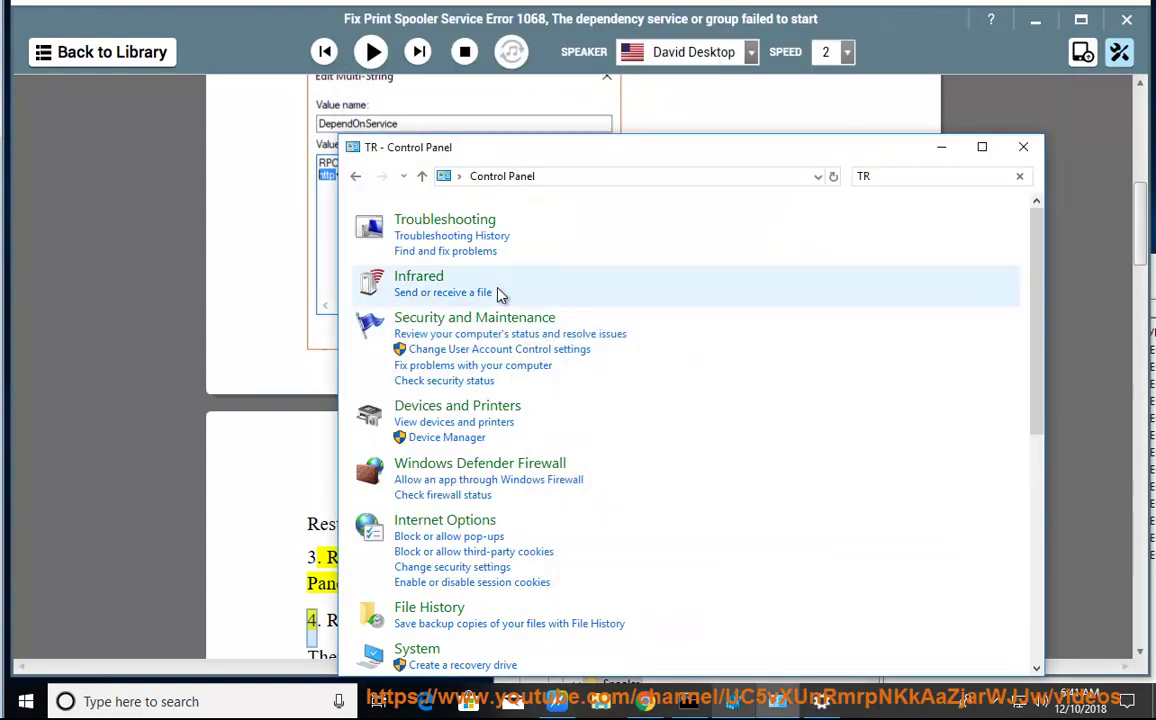
pyautogui.click(455, 228)
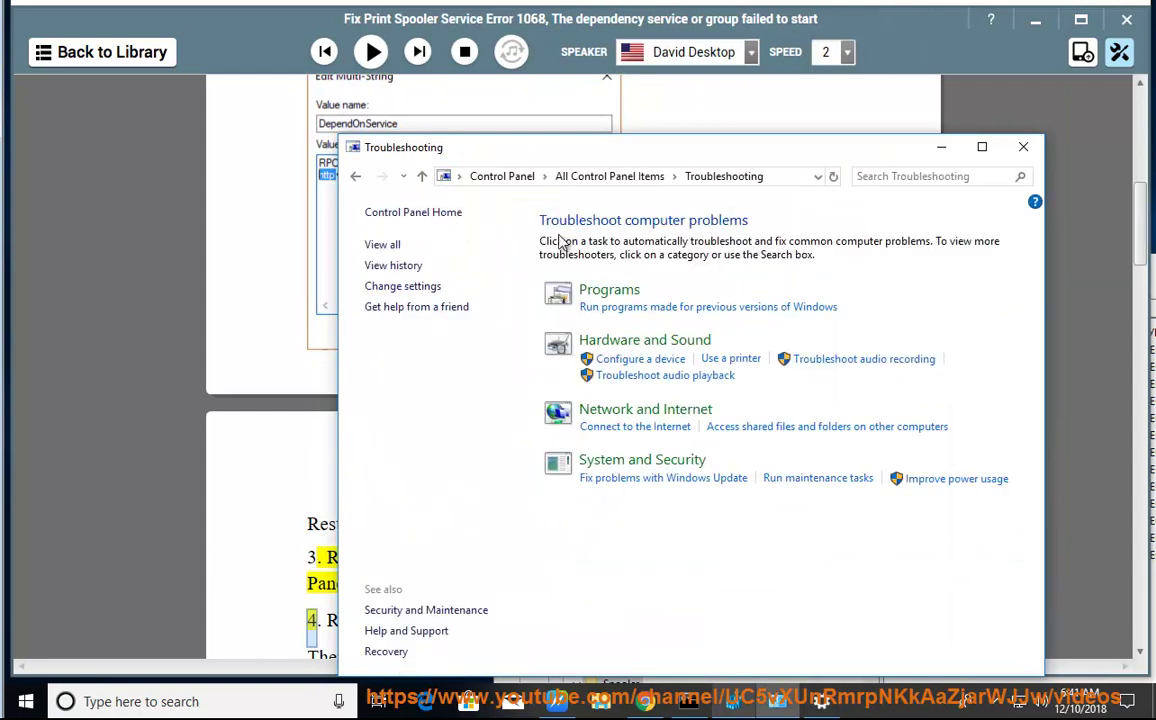
pyautogui.click(387, 249)
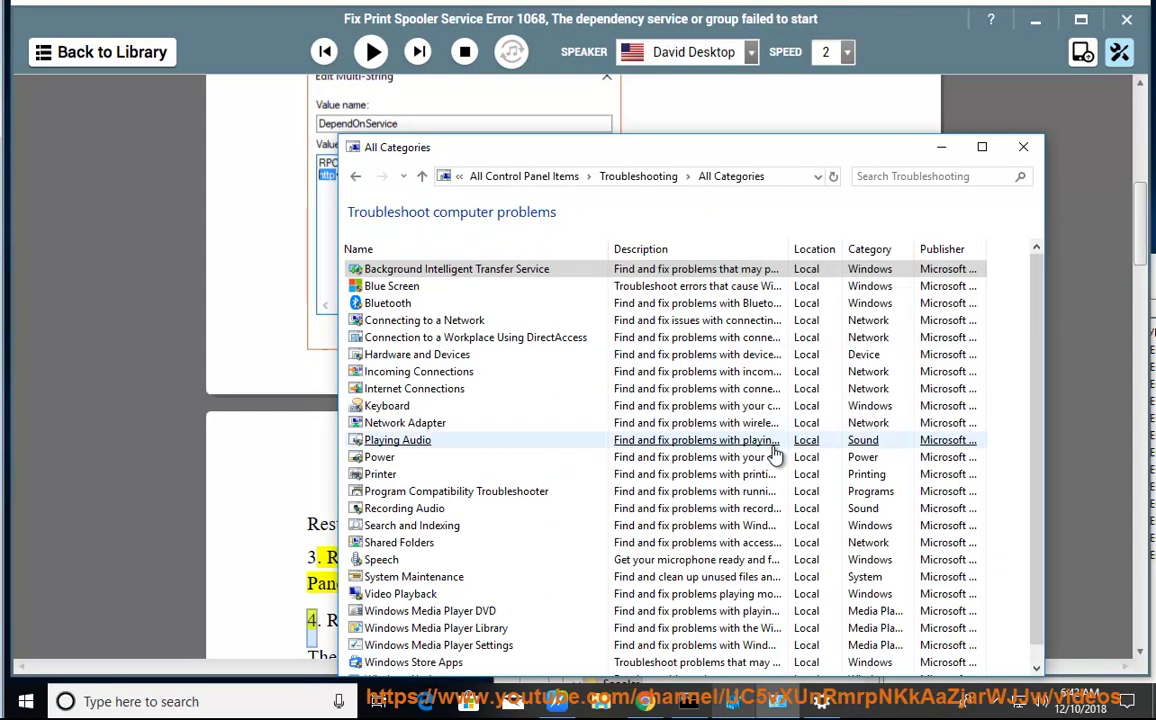
pyautogui.click(821, 701)
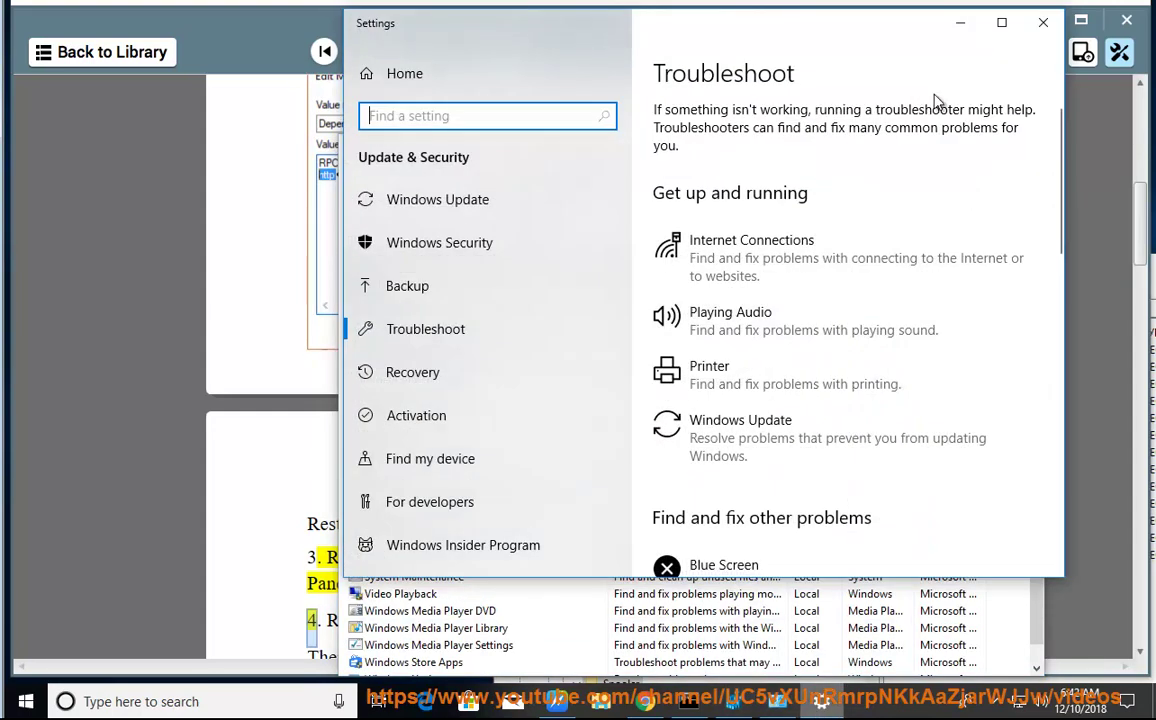
pyautogui.click(858, 400)
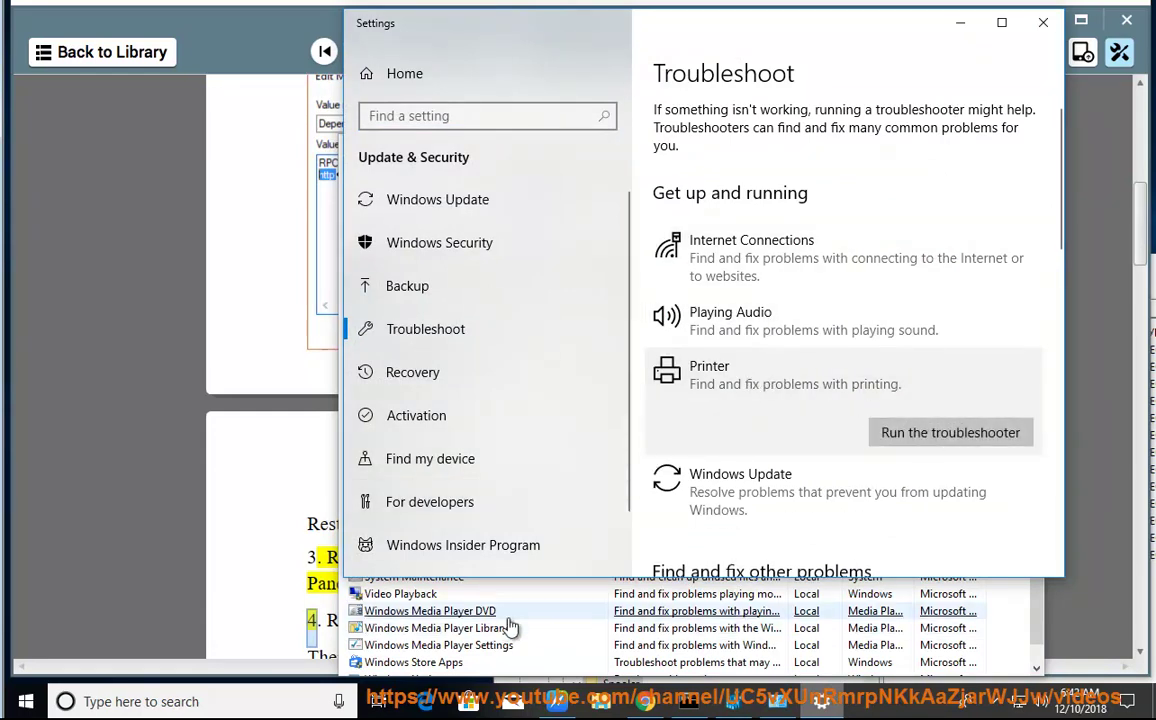
pyautogui.click(960, 24)
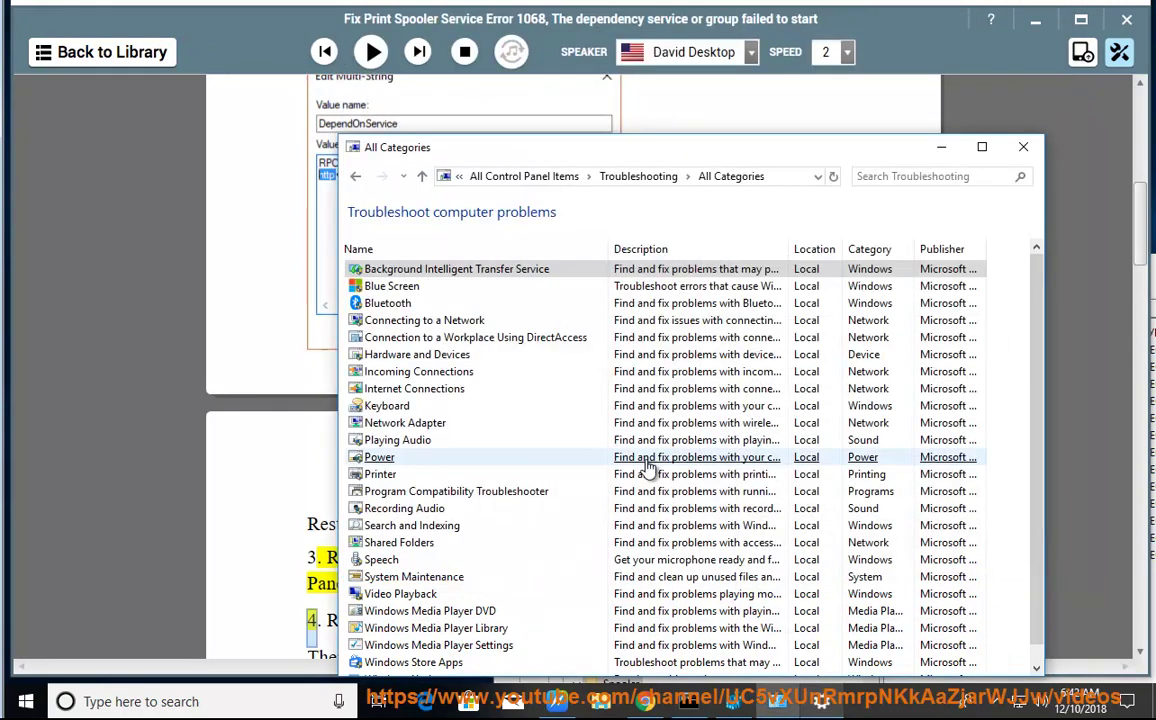
pyautogui.doubleClick(395, 474)
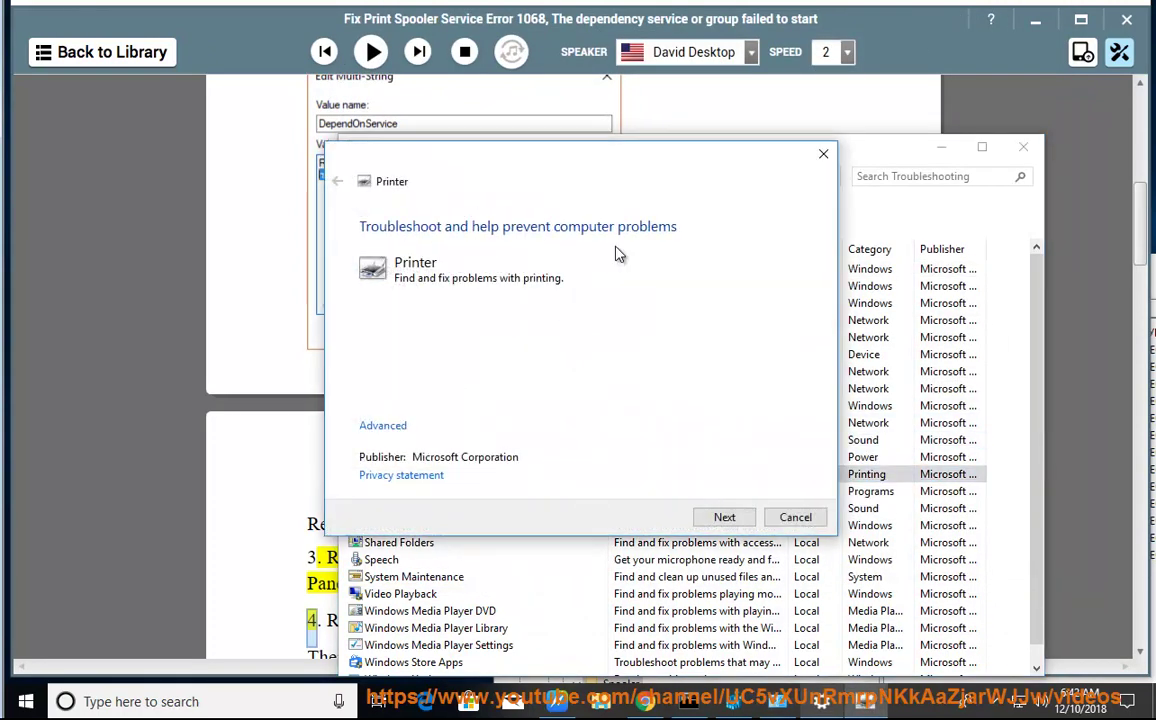
pyautogui.click(796, 517)
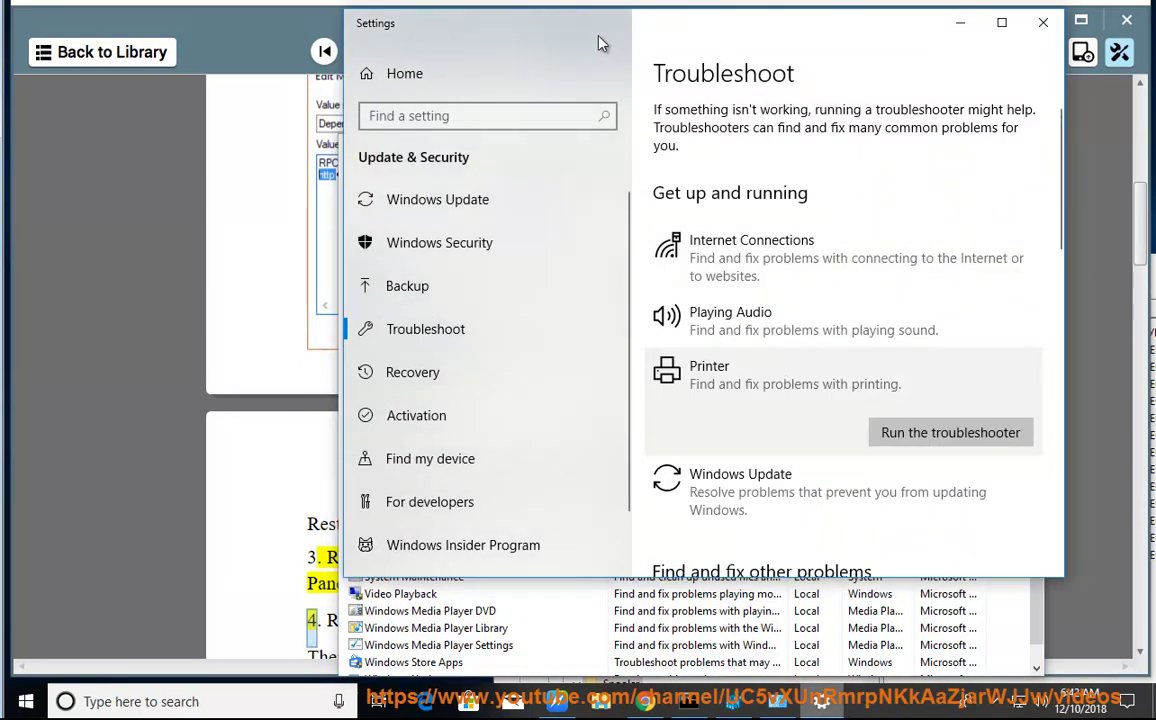
pyautogui.moveTo(599, 39)
pyautogui.mouseDown()
pyautogui.moveTo(641, 33)
pyautogui.moveTo(739, 58)
pyautogui.mouseUp()
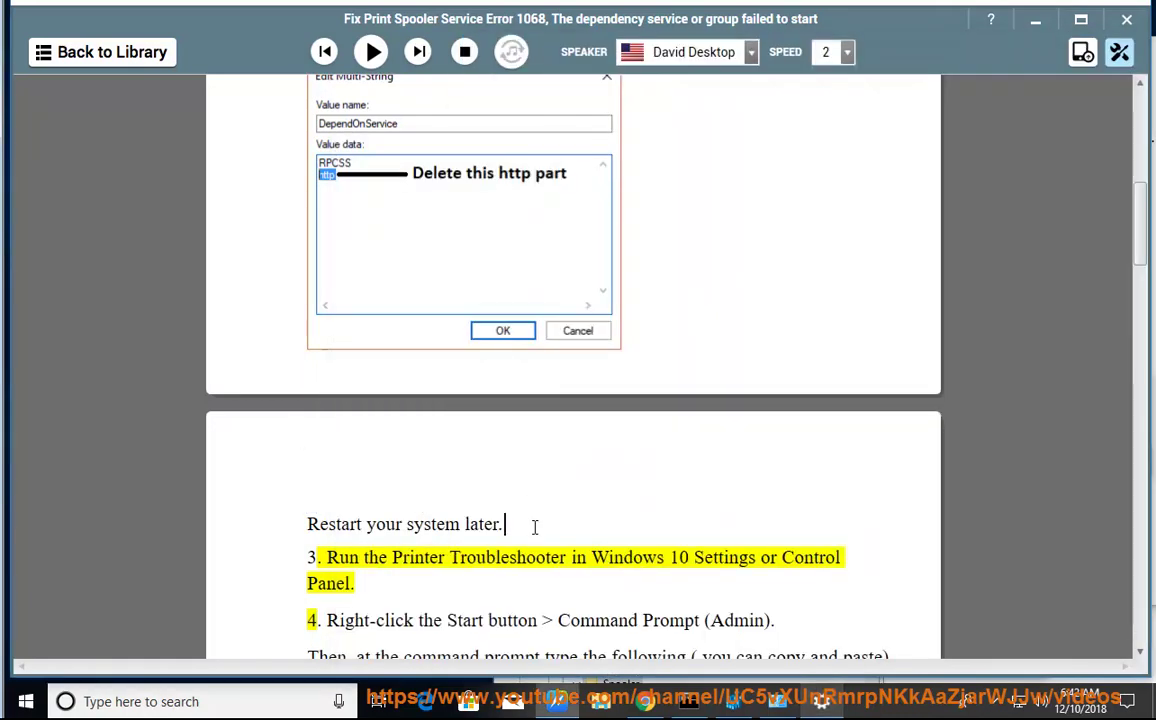
# Resume narration through steps 4–6, switching between the guide and the Administrator Command Prompt.
pyautogui.click(371, 52)
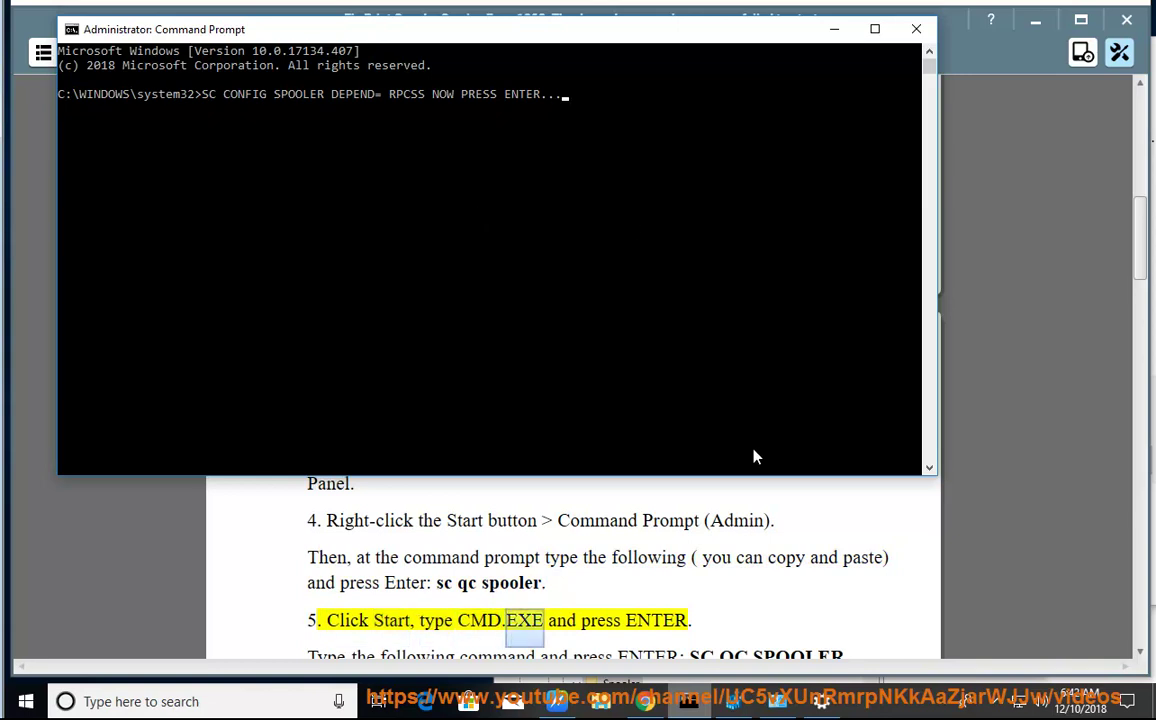
pyautogui.click(722, 585)
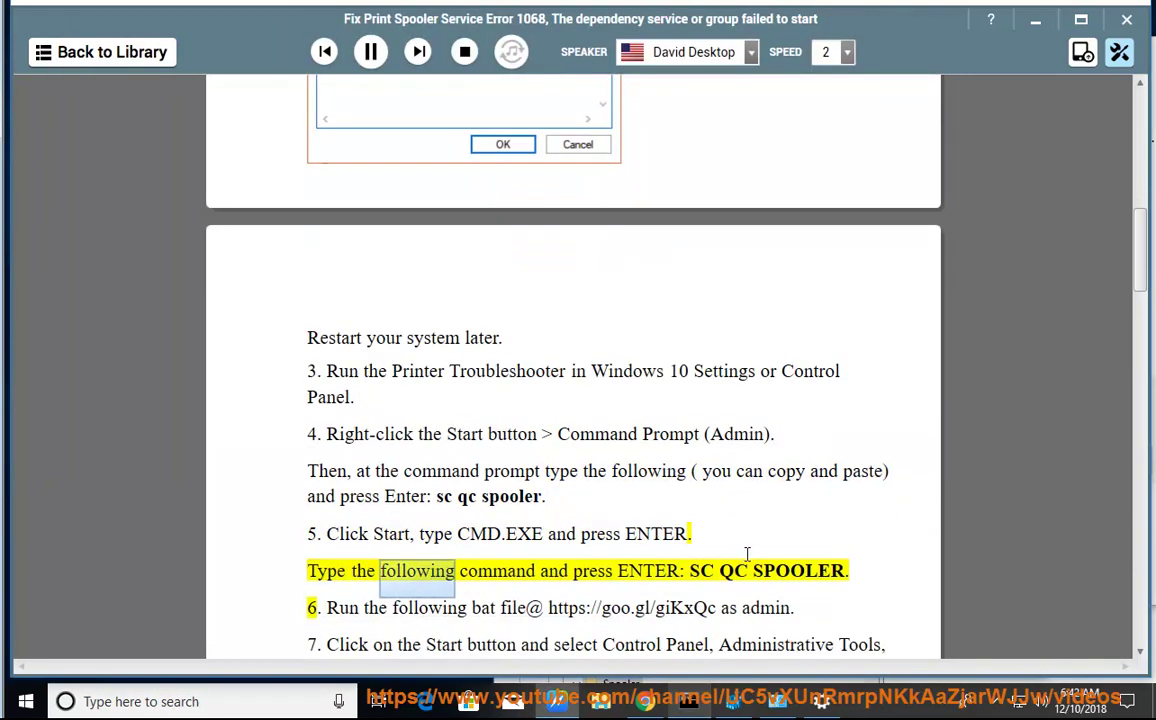
pyautogui.hotkey('alt', 'Tab')
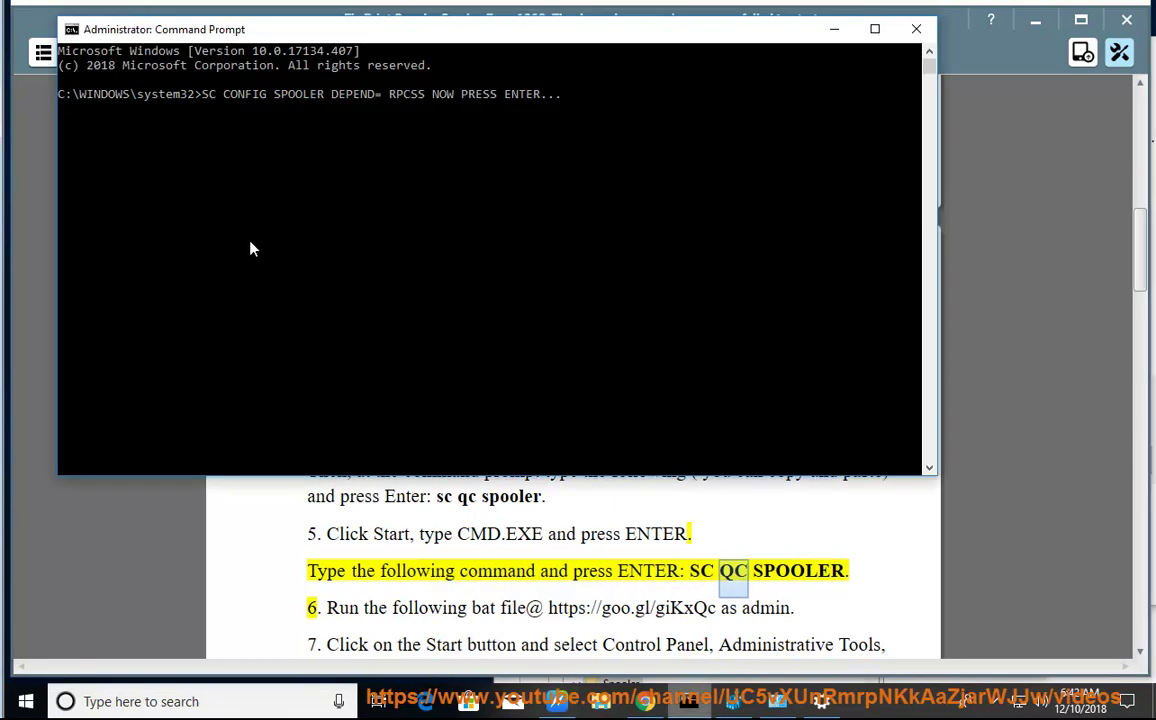
pyautogui.click(757, 587)
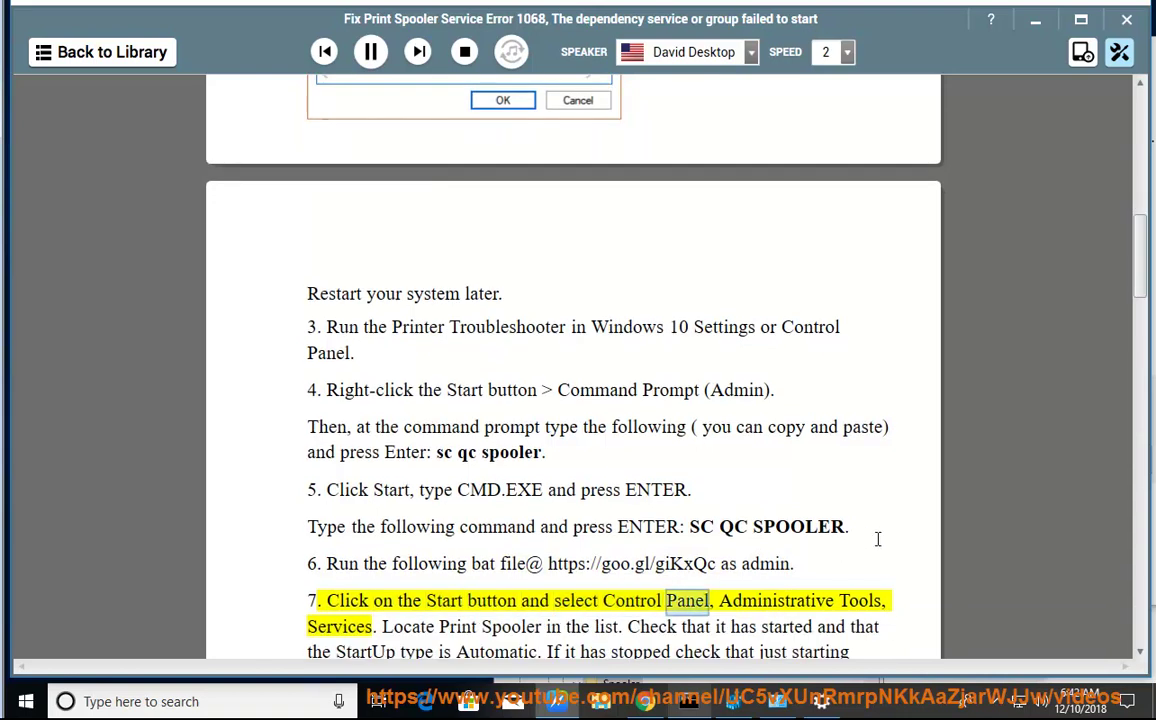
# Launch Services from a 'SERVICE' search and mark the guide's passage on checking the startup type.
pyautogui.click(245, 701)
pyautogui.write('o')
pyautogui.press('BackSpace')
pyautogui.write('SER')
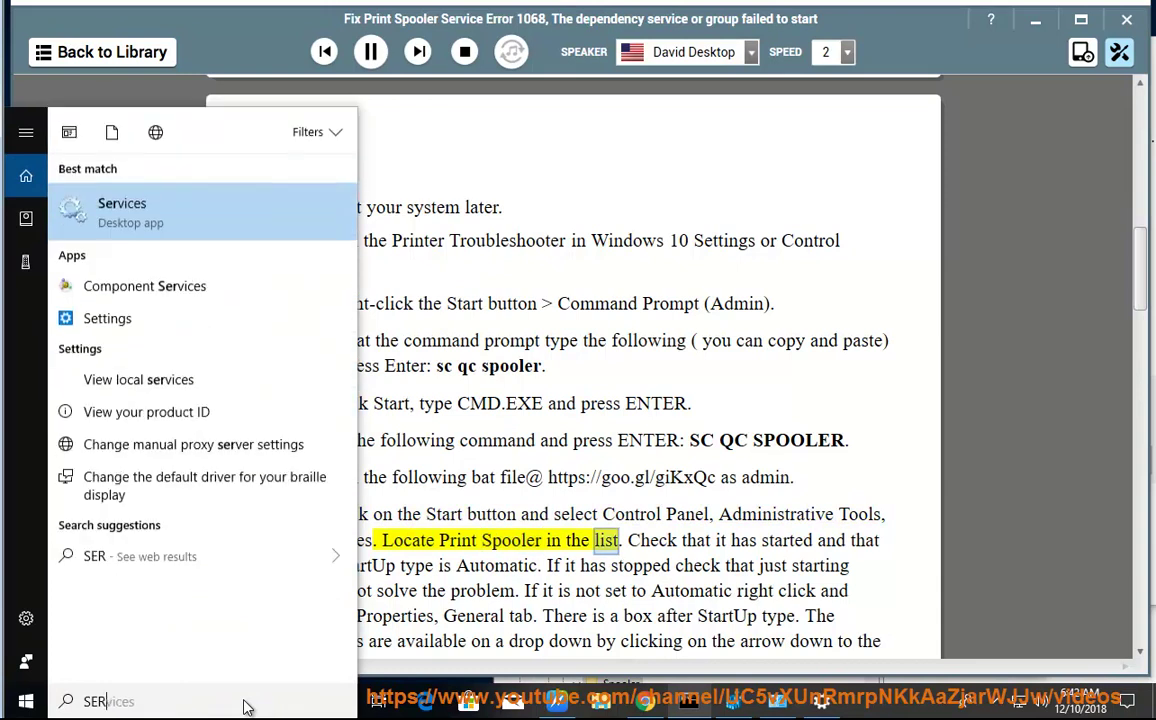
pyautogui.write('VICE')
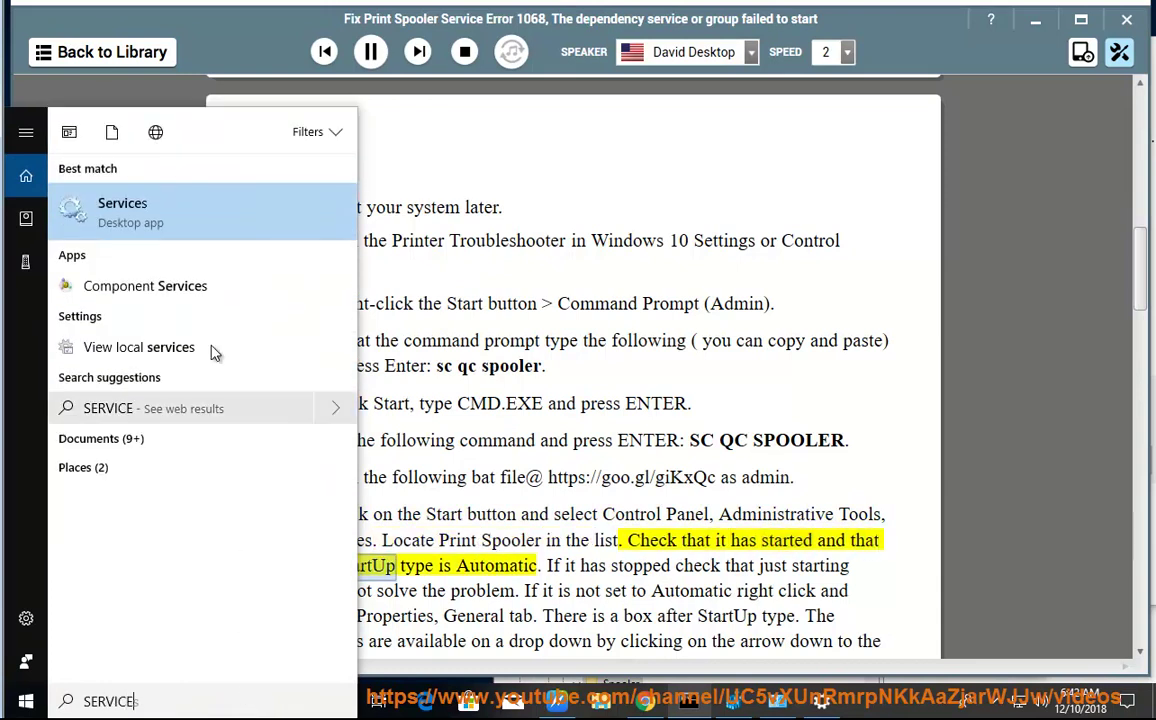
pyautogui.click(214, 222)
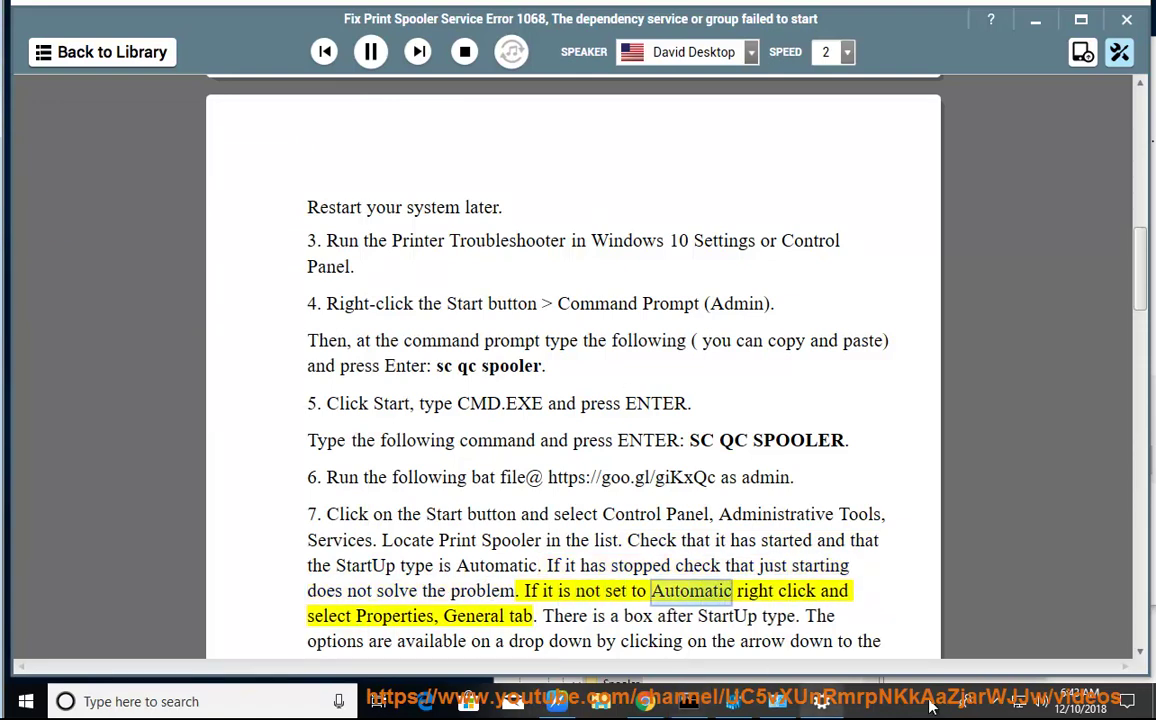
pyautogui.click(822, 700)
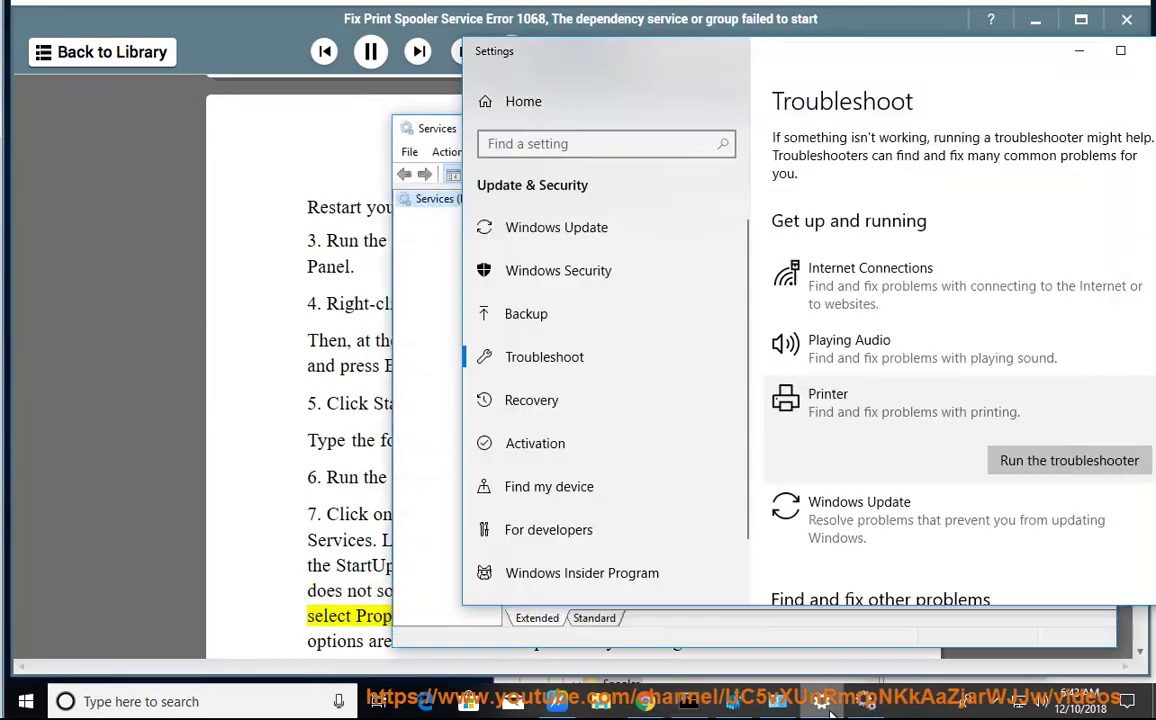
pyautogui.click(822, 700)
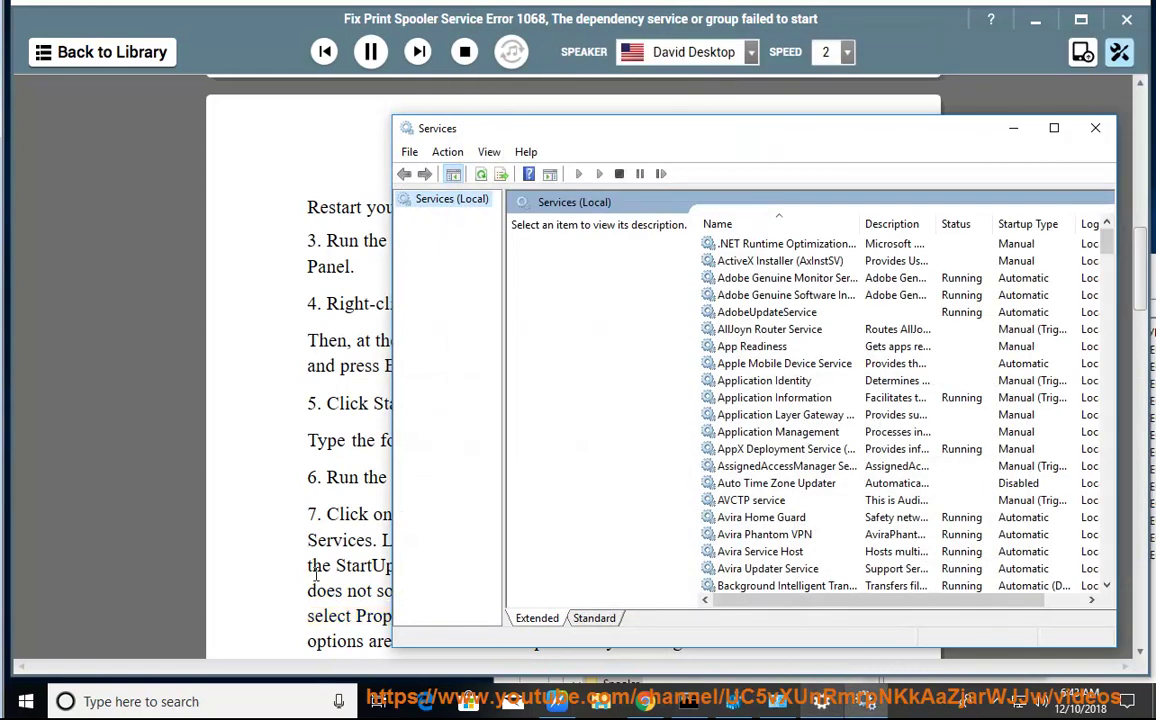
pyautogui.click(252, 550)
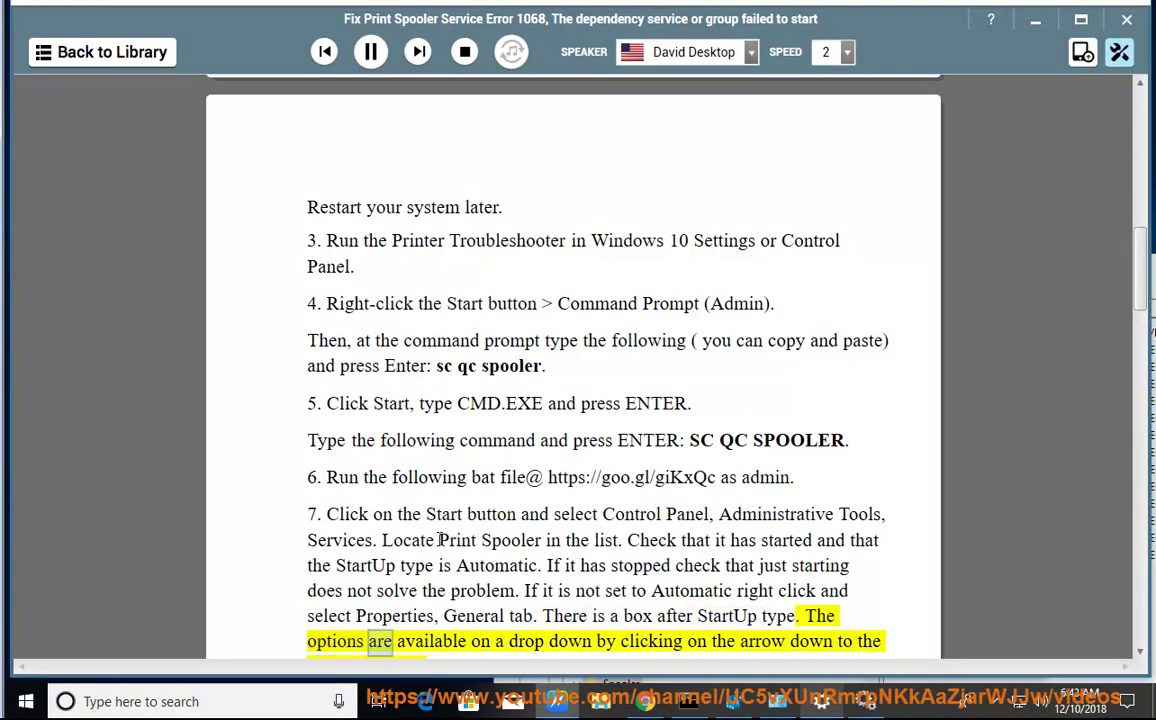
pyautogui.moveTo(593, 537); pyautogui.dragTo(556, 537)
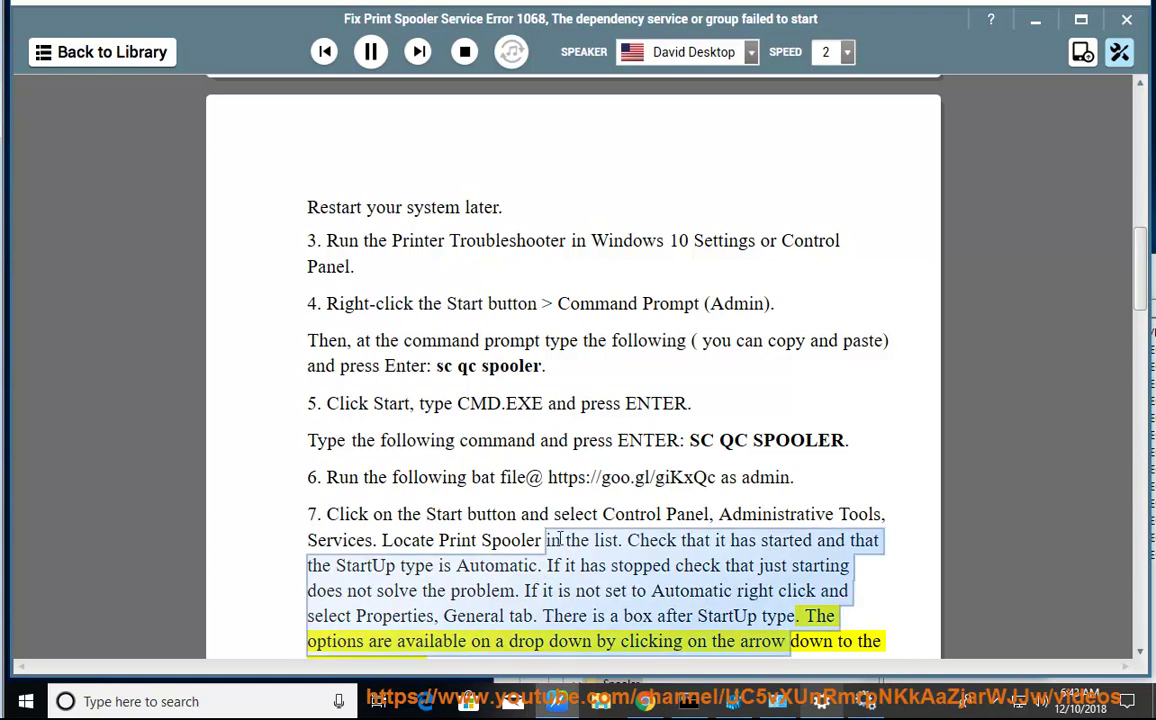
# Reposition Services, jump to Print Spooler with the P key, and open its properties.
pyautogui.click(862, 703)
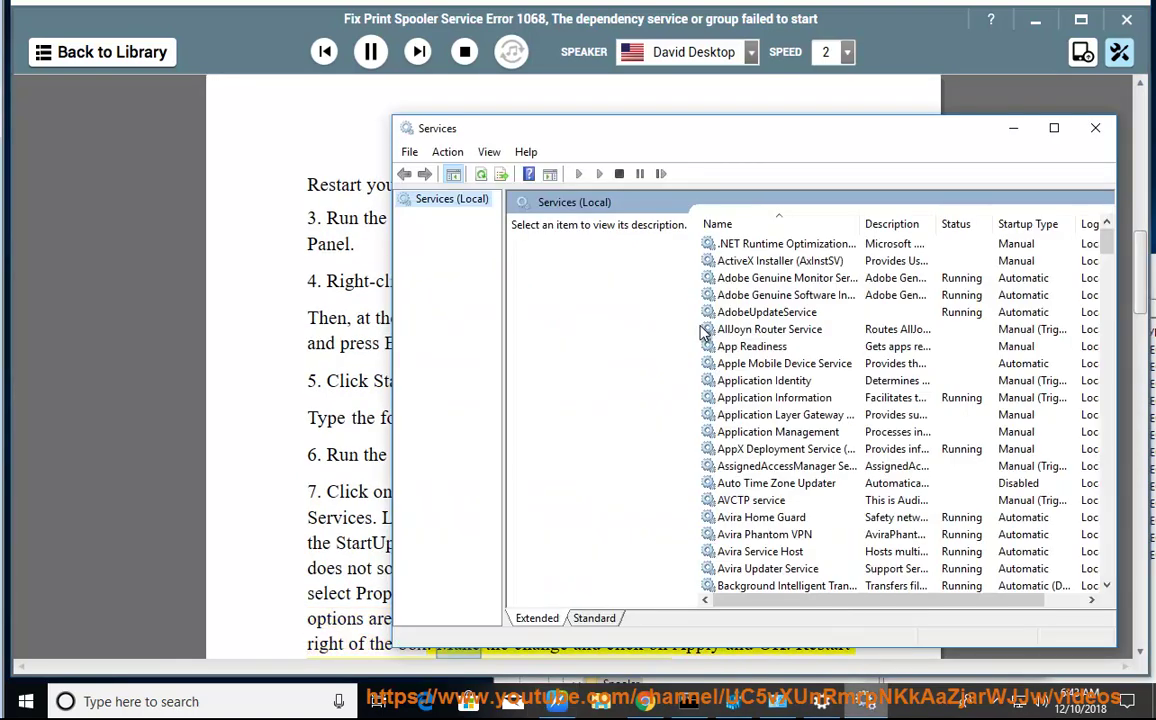
pyautogui.moveTo(700, 140); pyautogui.dragTo(821, 126)
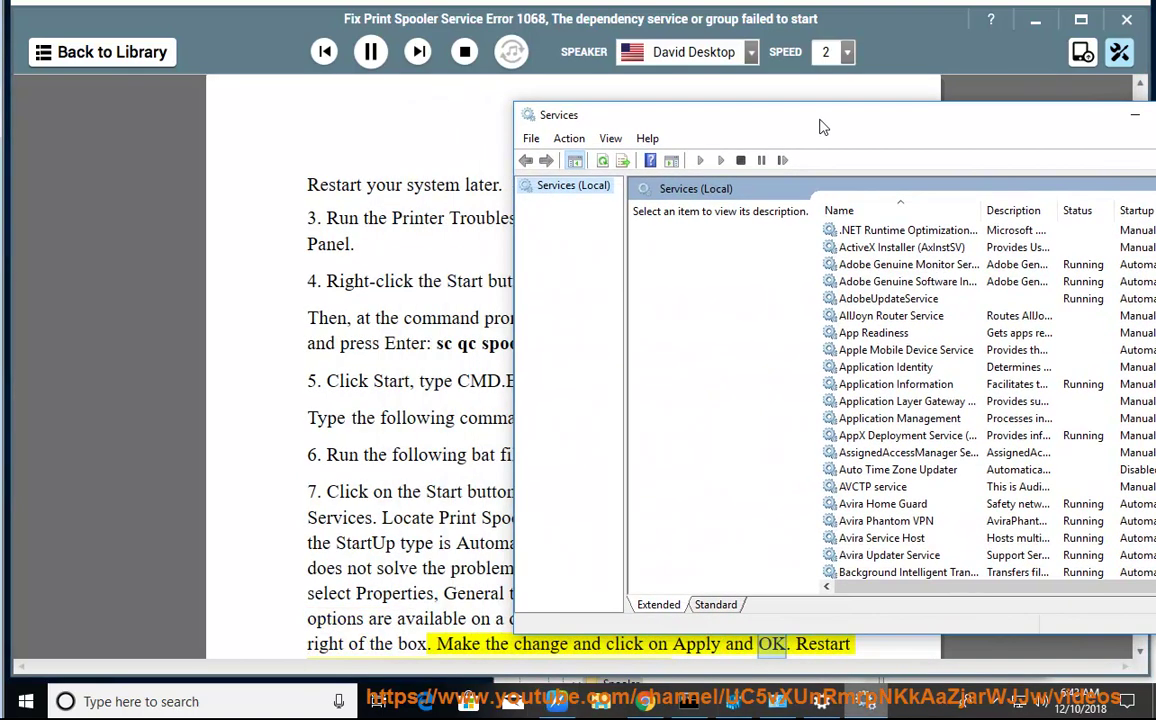
pyautogui.click(983, 410)
pyautogui.press('p')
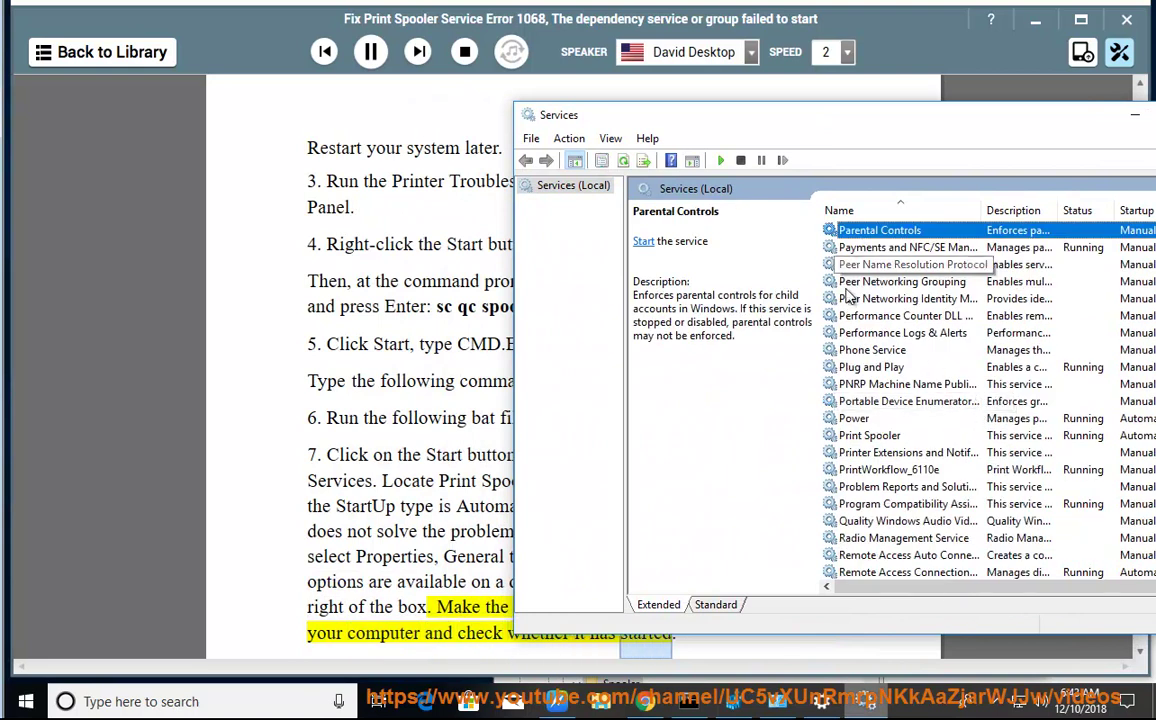
pyautogui.click(860, 437)
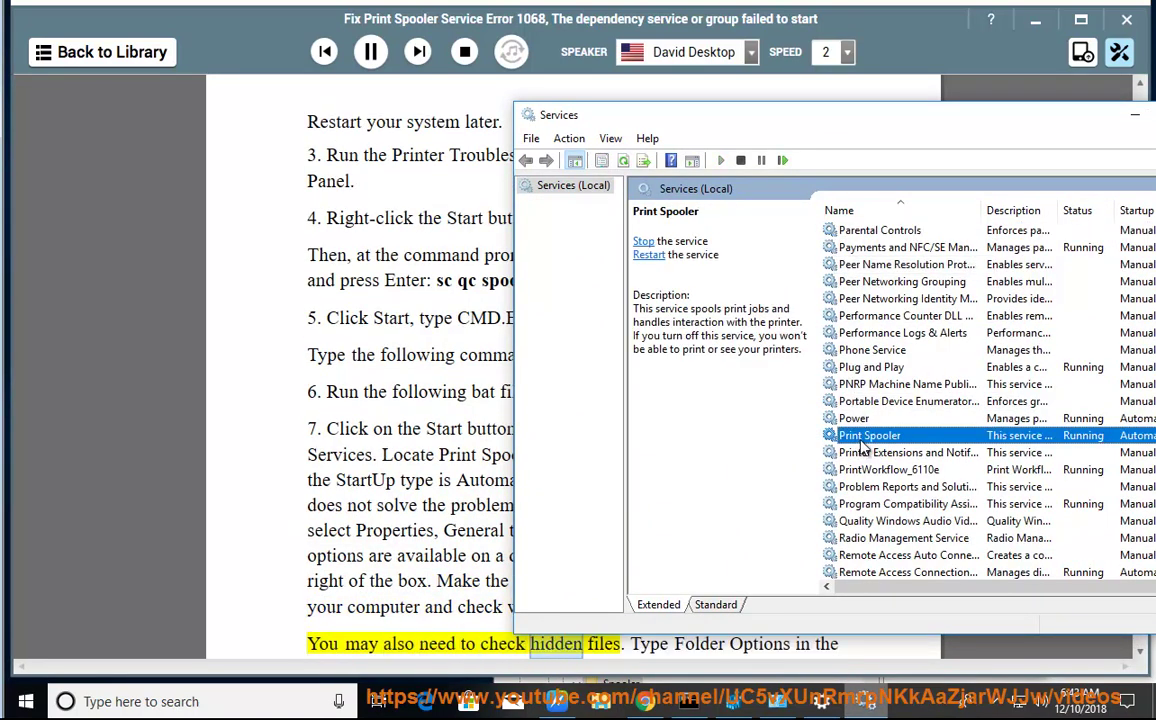
pyautogui.doubleClick(860, 436)
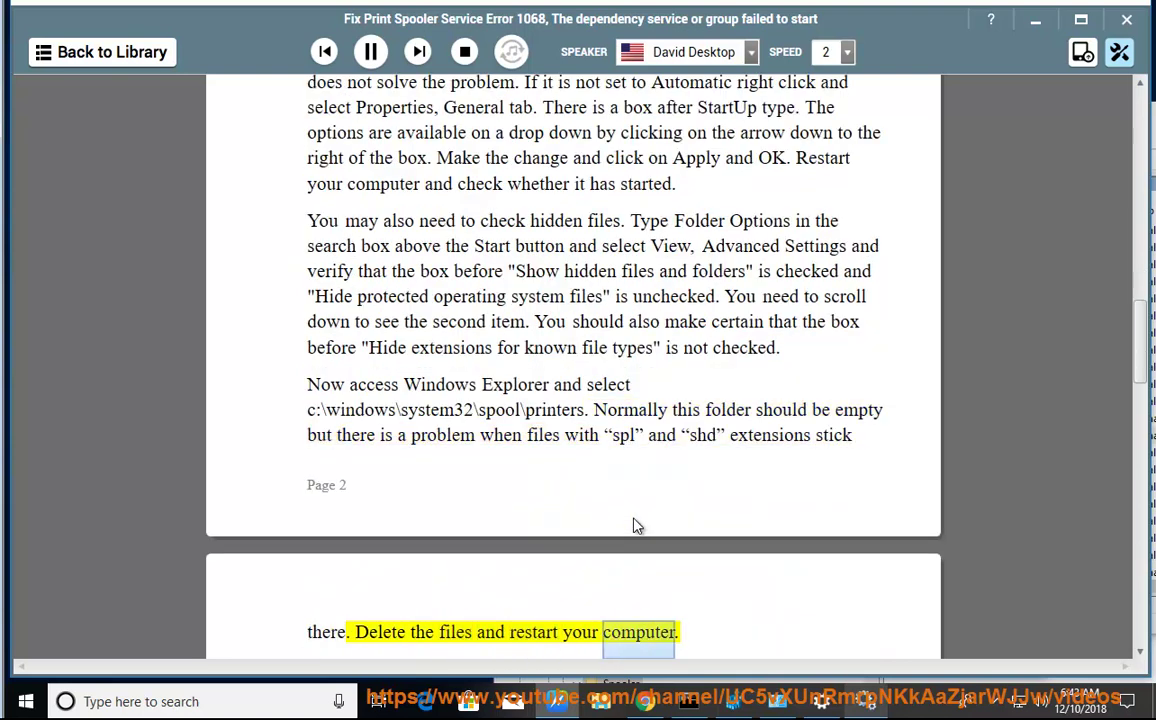
# Pause the guide, mark 'StartUp type is Automatic', and reopen Print Spooler's properties.
pyautogui.click(372, 55)
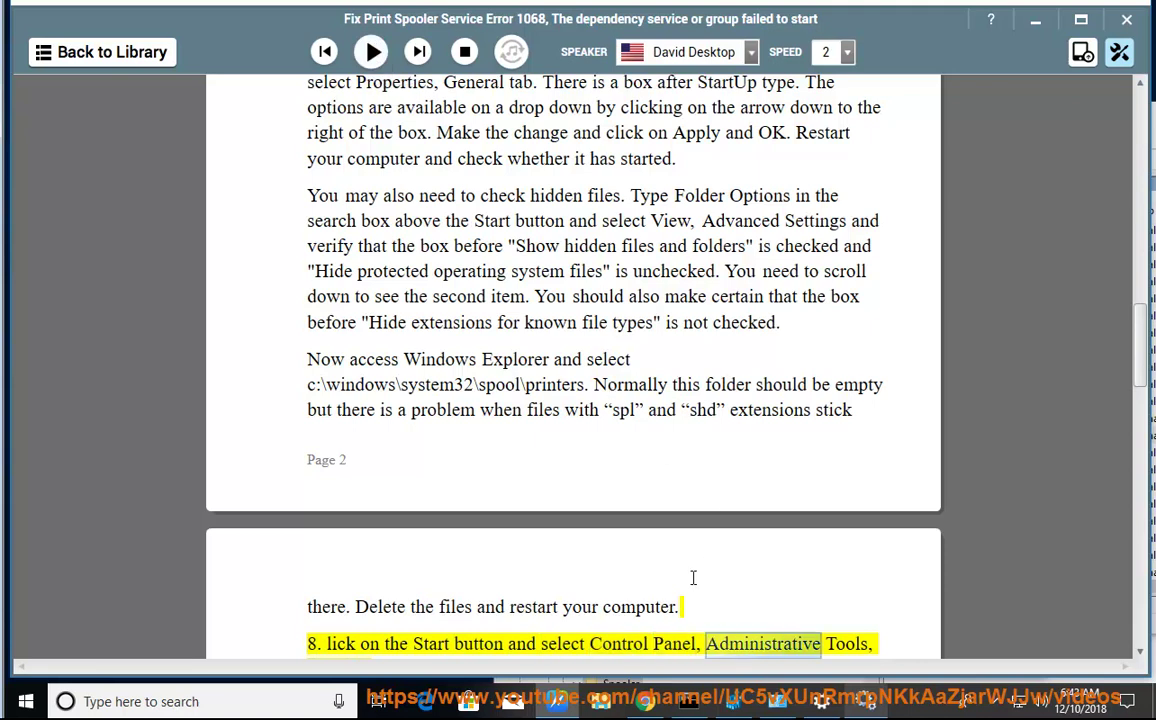
pyautogui.scroll(1, 650, 550)
pyautogui.scroll(2, 580, 430)
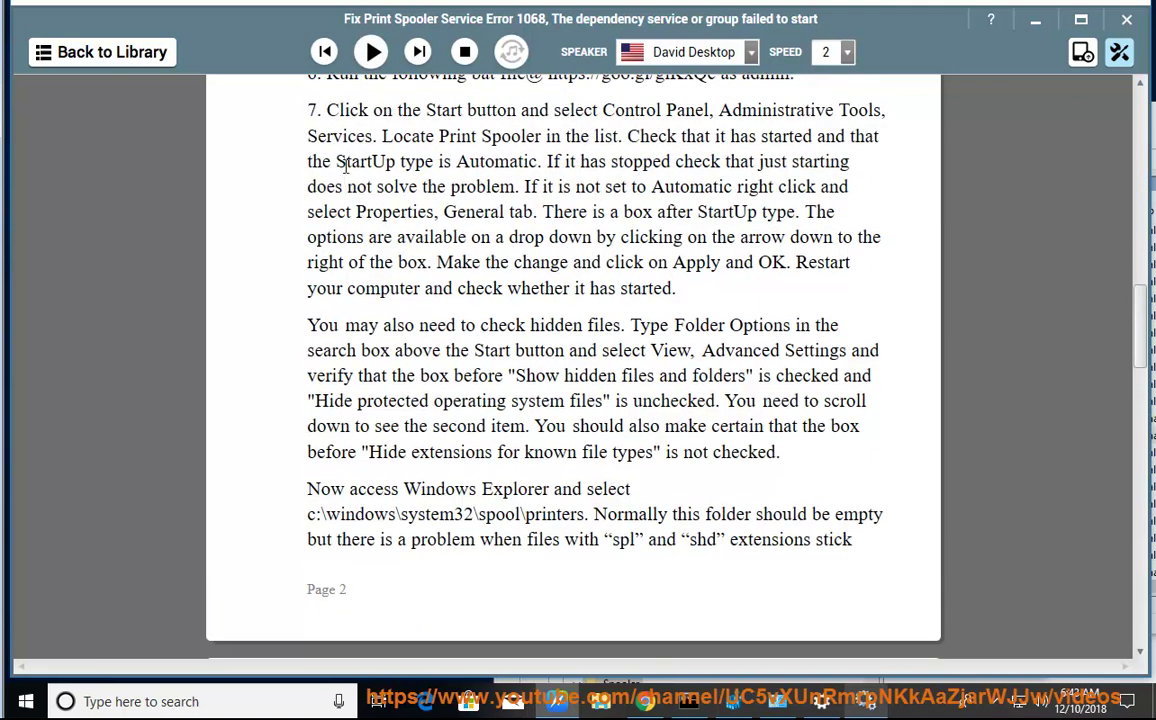
pyautogui.moveTo(338, 163); pyautogui.dragTo(533, 161)
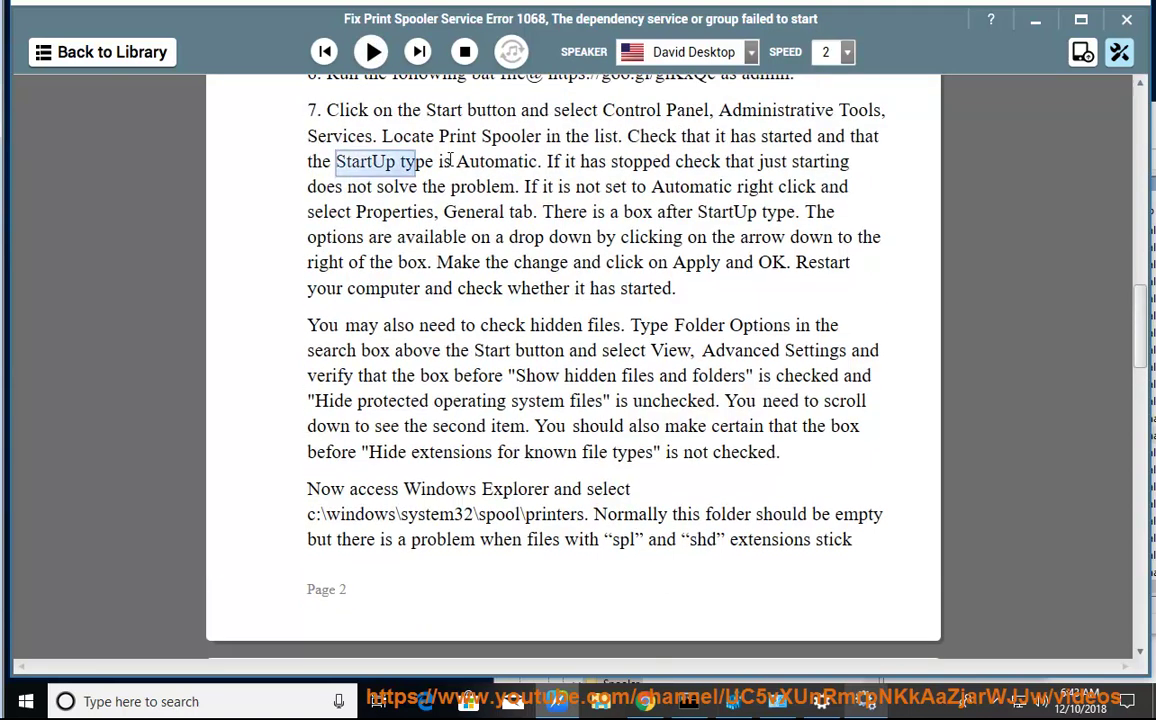
pyautogui.click(866, 700)
pyautogui.rightClick(877, 439)
pyautogui.click(925, 606)
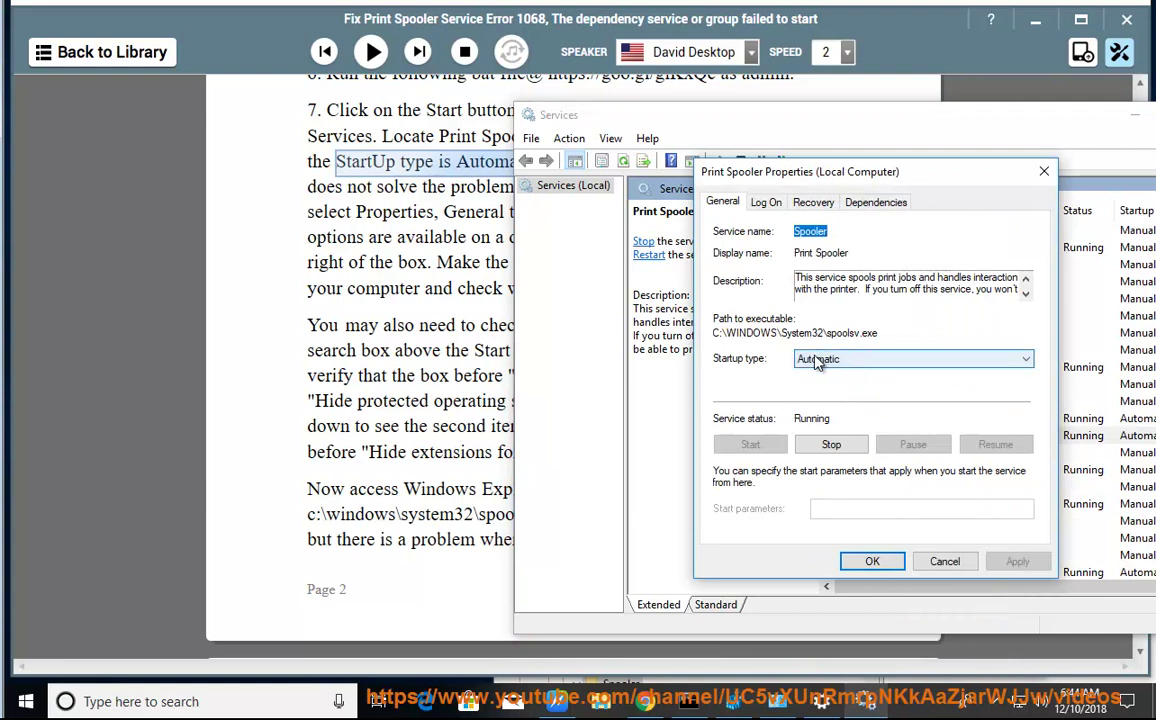
# Mark the guide's startup type box passage, then open a new File Explorer window.
pyautogui.click(448, 288)
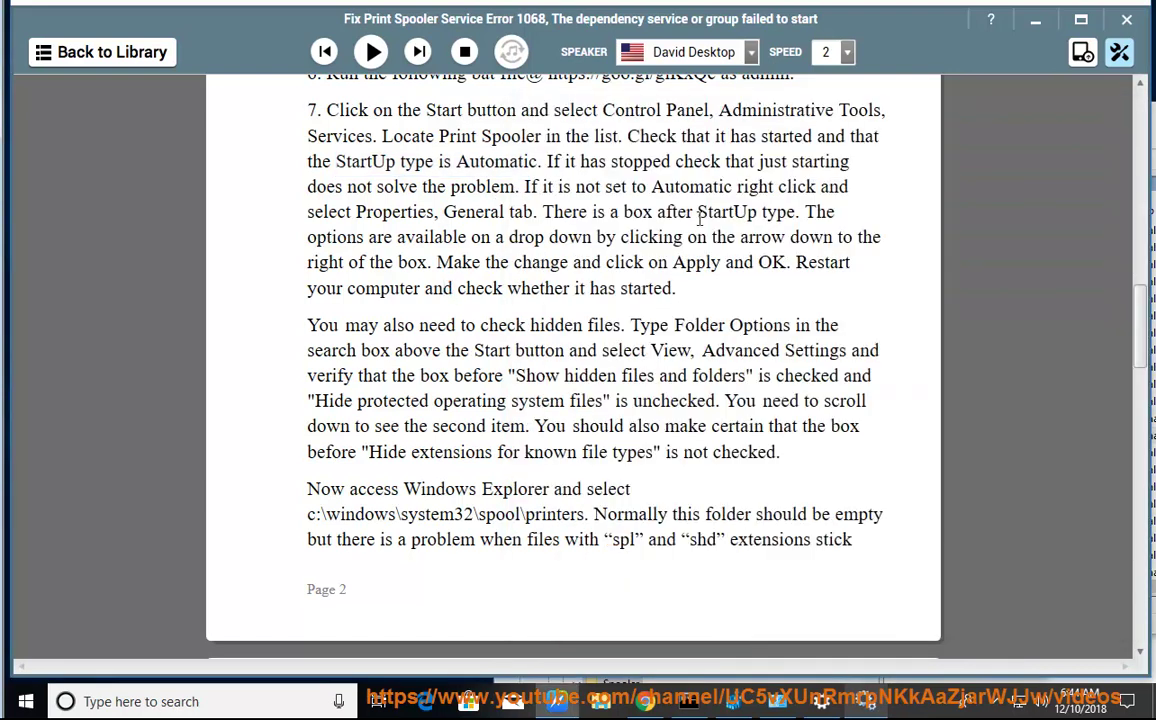
pyautogui.moveTo(576, 211)
pyautogui.mouseDown()
pyautogui.moveTo(799, 212)
pyautogui.moveTo(850, 240)
pyautogui.moveTo(811, 263)
pyautogui.mouseUp()
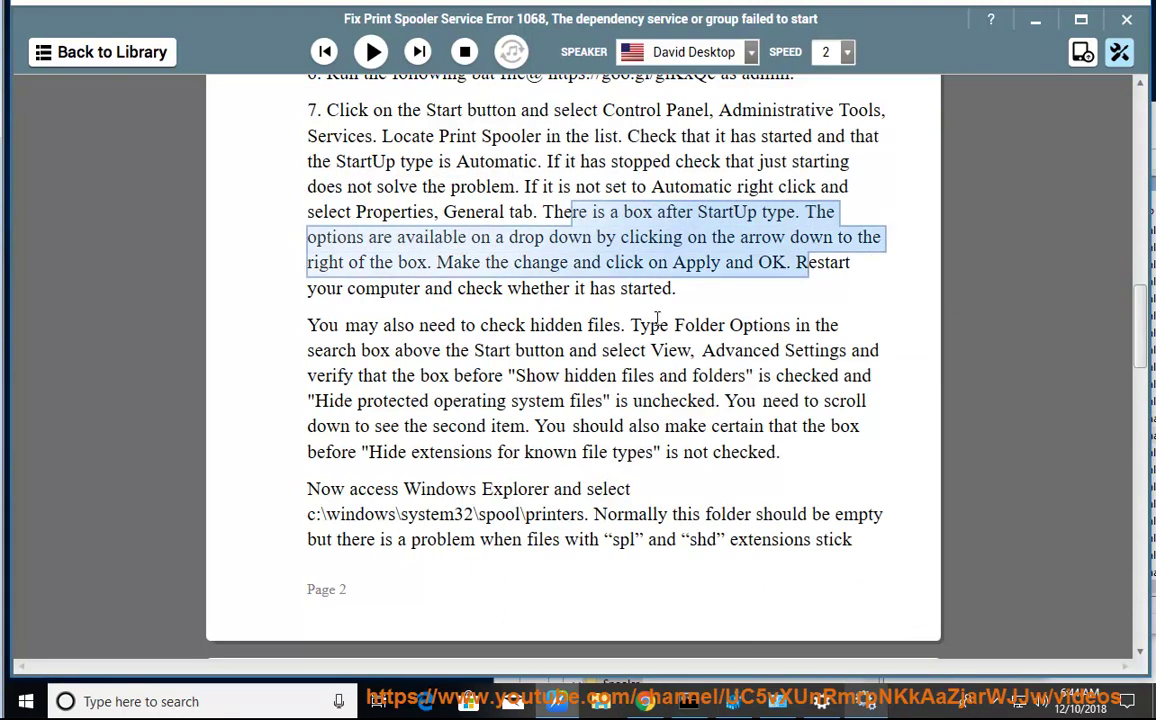
pyautogui.click(634, 322)
pyautogui.keyDown('shift'); pyautogui.click(419, 325); pyautogui.keyUp('shift')
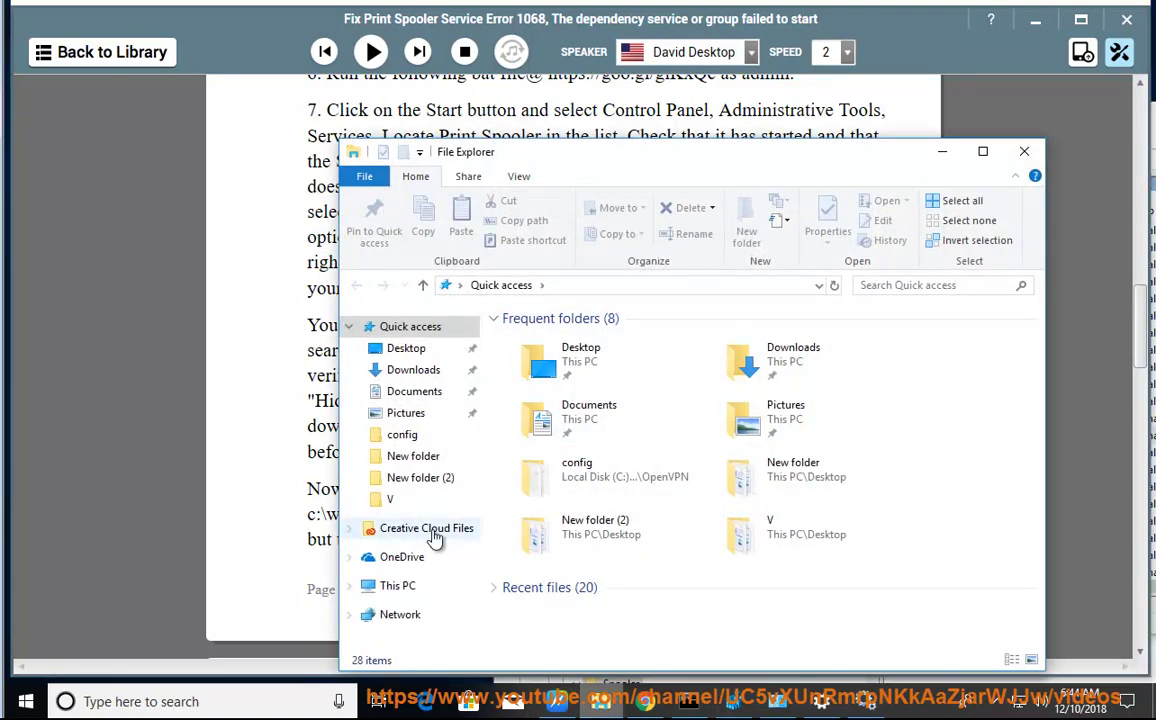
# Go to This PC in File Explorer and copy the spool PRINTERS path from the guide.
pyautogui.click(410, 587)
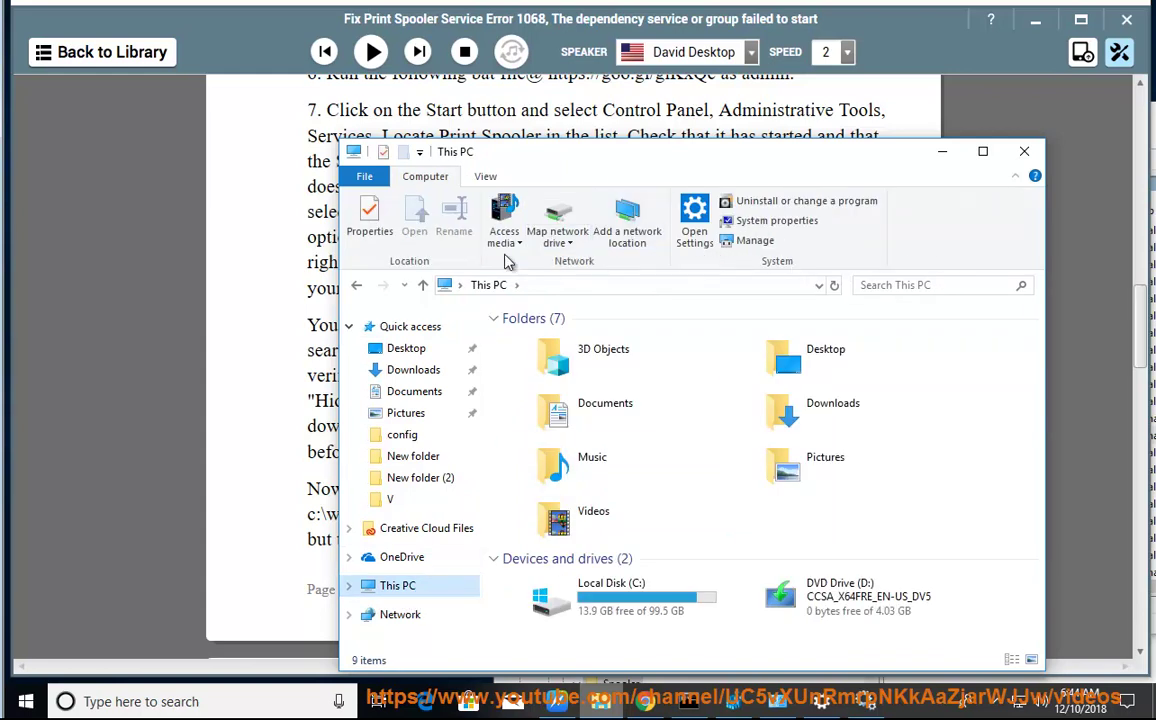
pyautogui.click(481, 177)
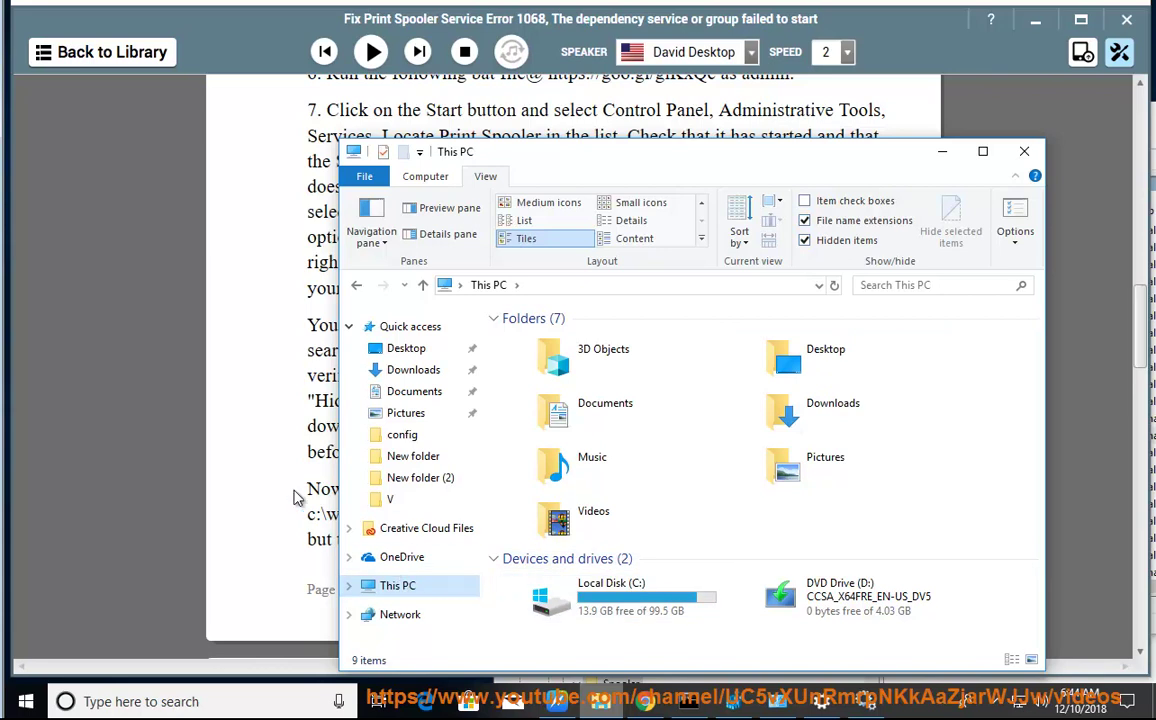
pyautogui.moveTo(585, 515); pyautogui.dragTo(307, 520)
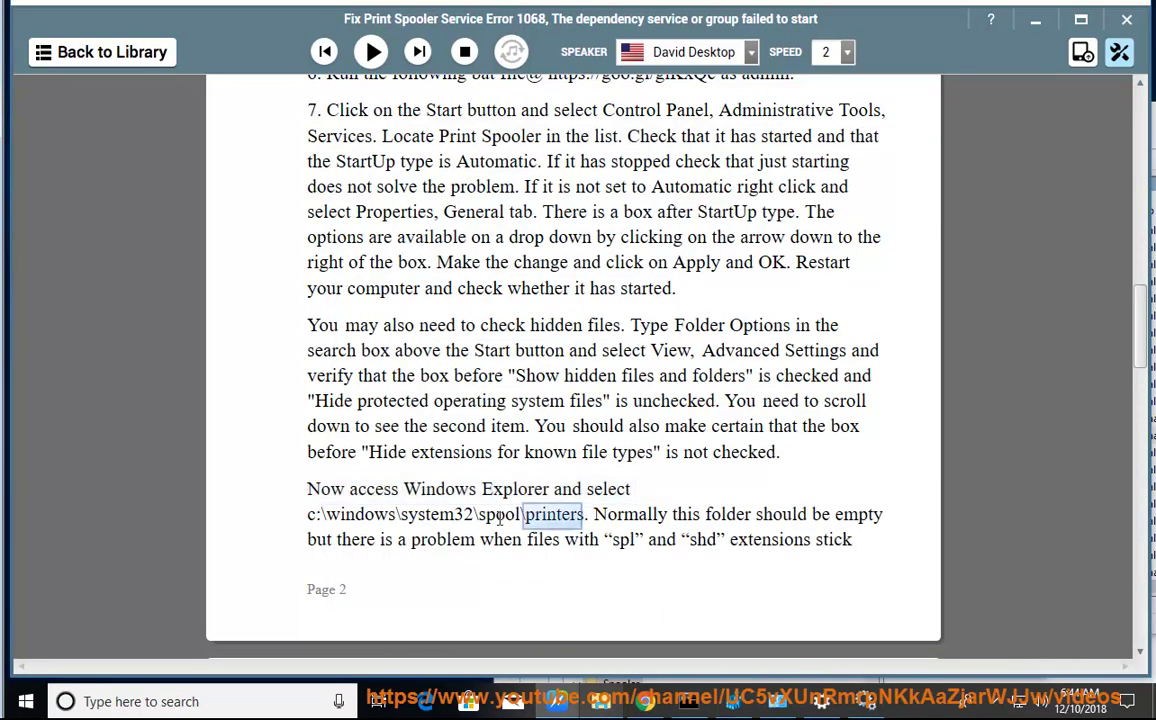
pyautogui.rightClick(312, 515)
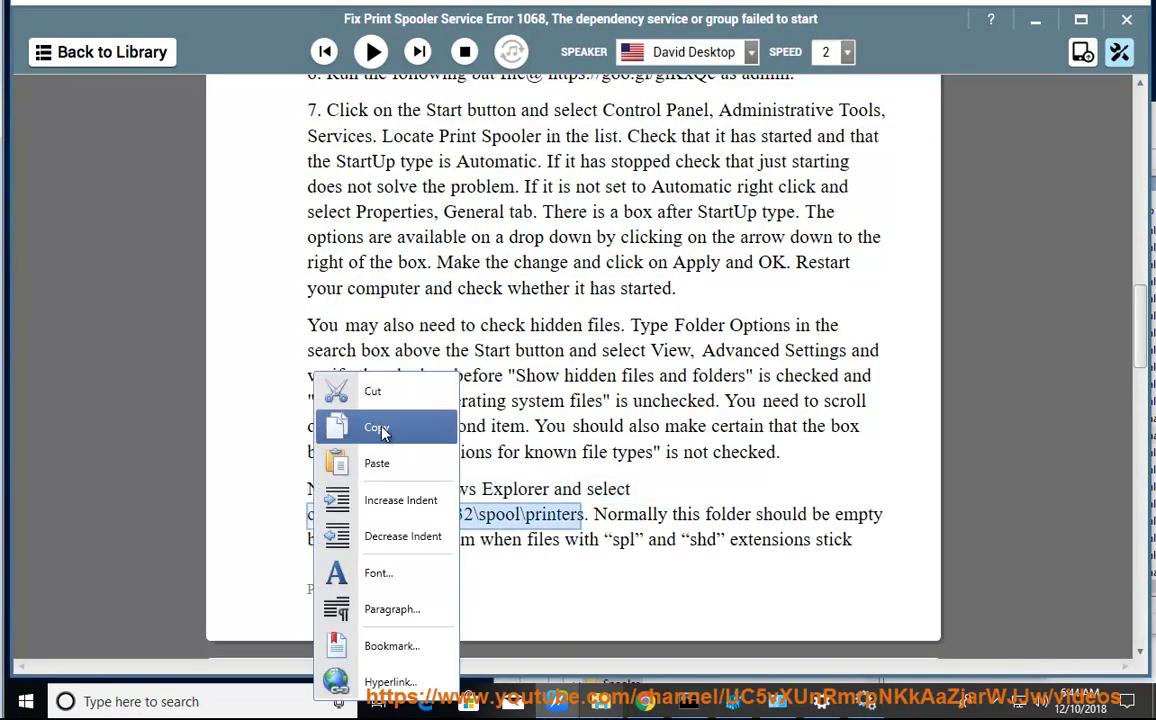
pyautogui.click(338, 495)
# Navigate Explorer to C:\Windows\System32\spool\PRINTERS, grant access, confirm it's empty, and return to the guide.
pyautogui.click(605, 705)
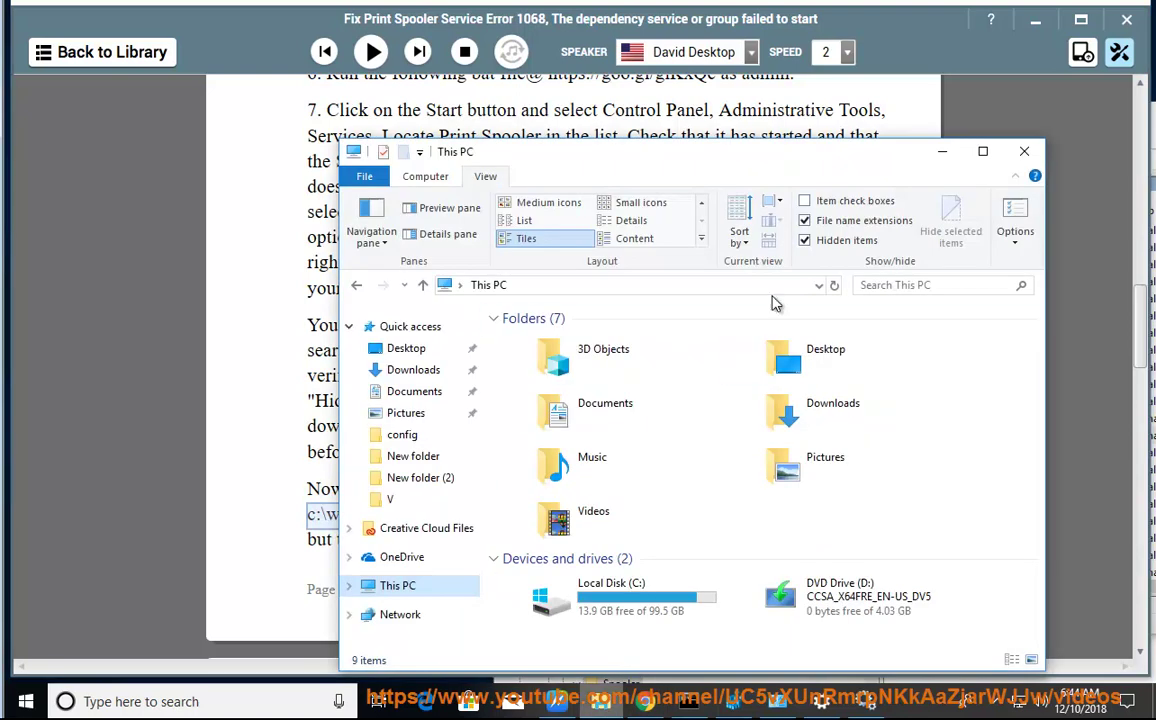
pyautogui.click(700, 287)
pyautogui.hotkey('ctrl', 'v')
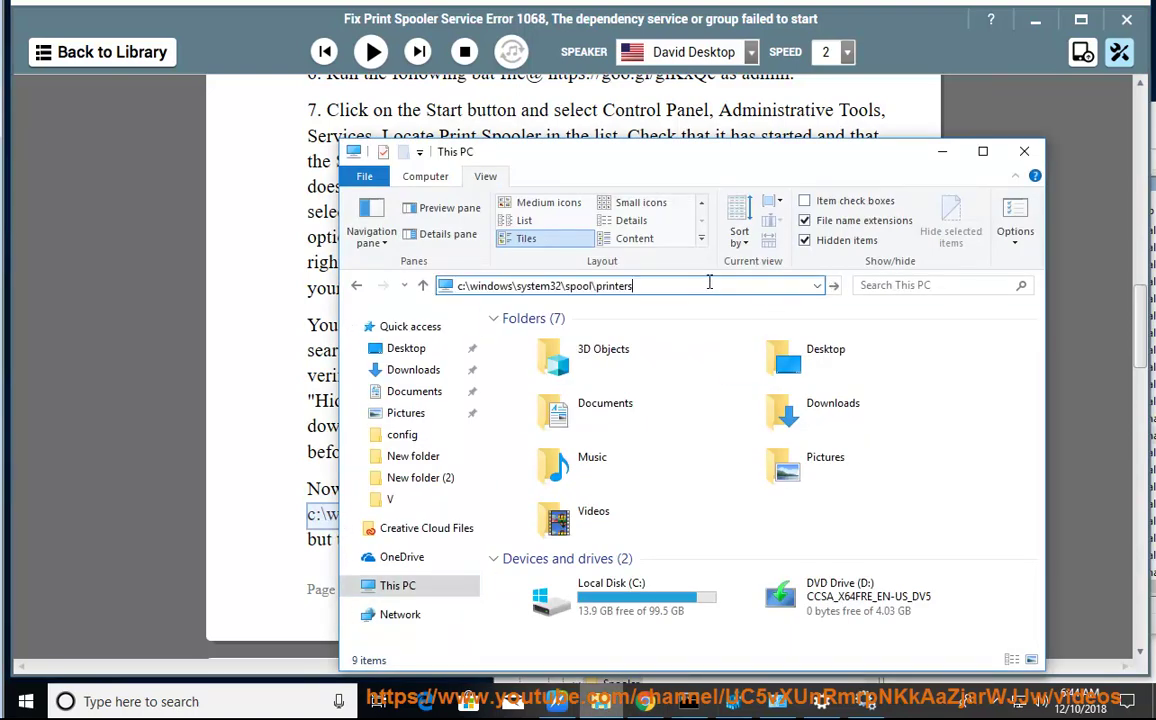
pyautogui.press('Return')
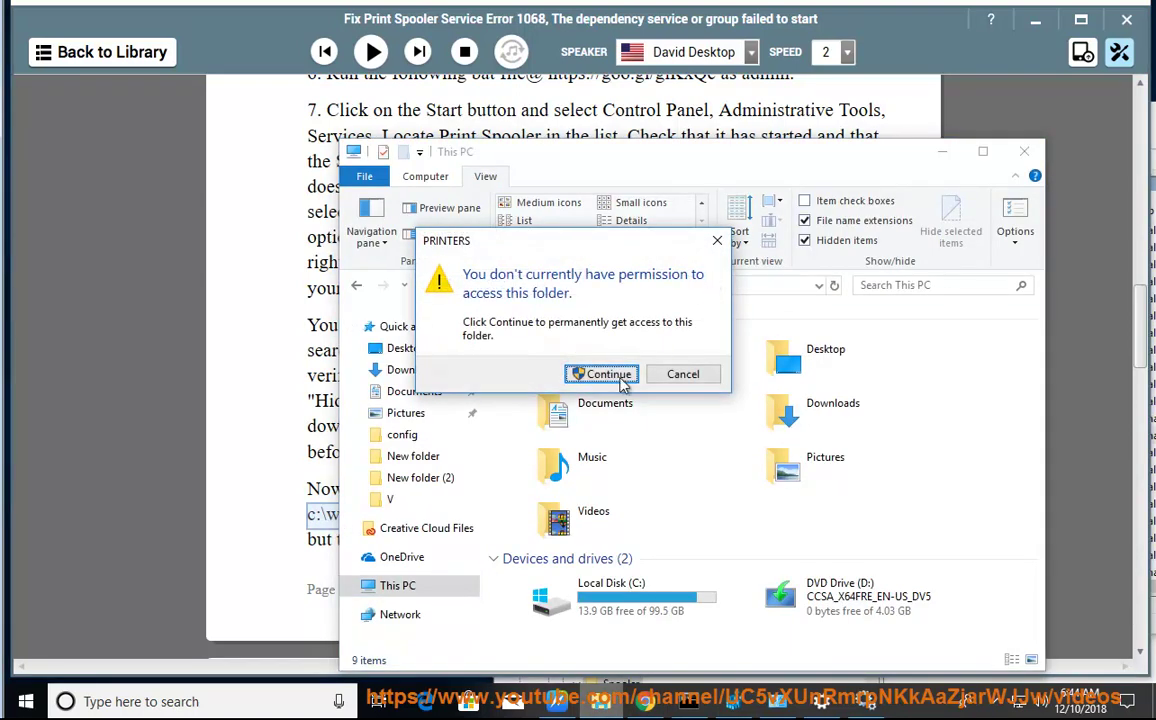
pyautogui.click(612, 376)
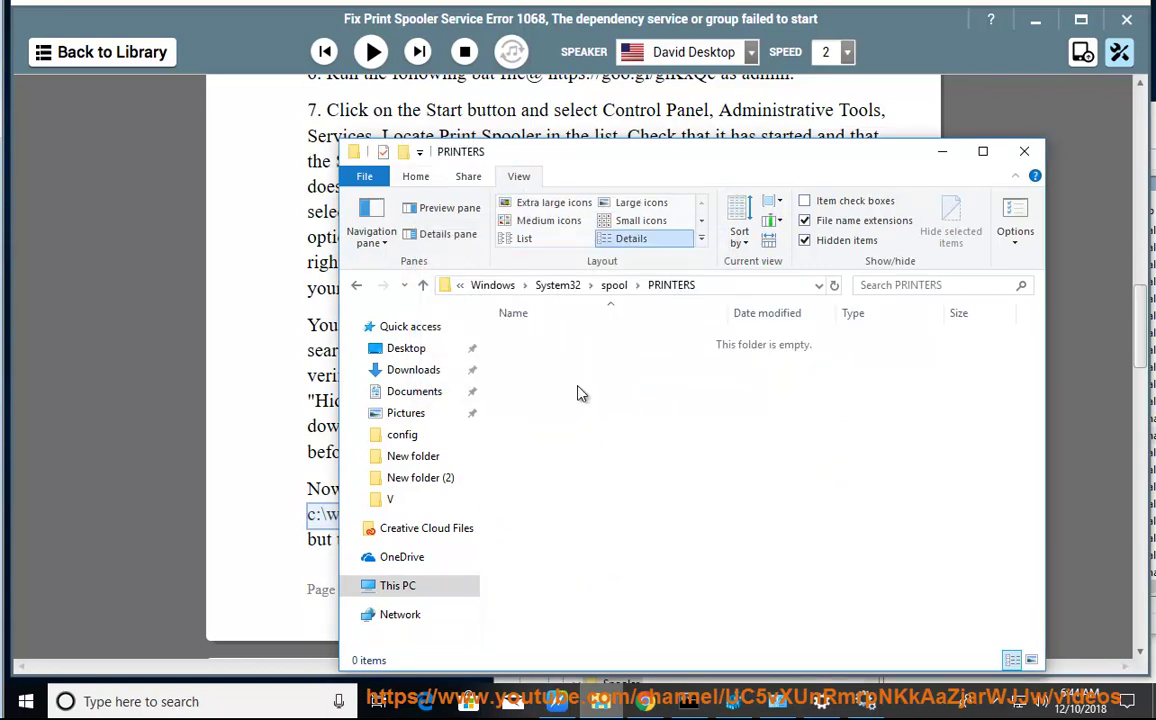
pyautogui.click(680, 285)
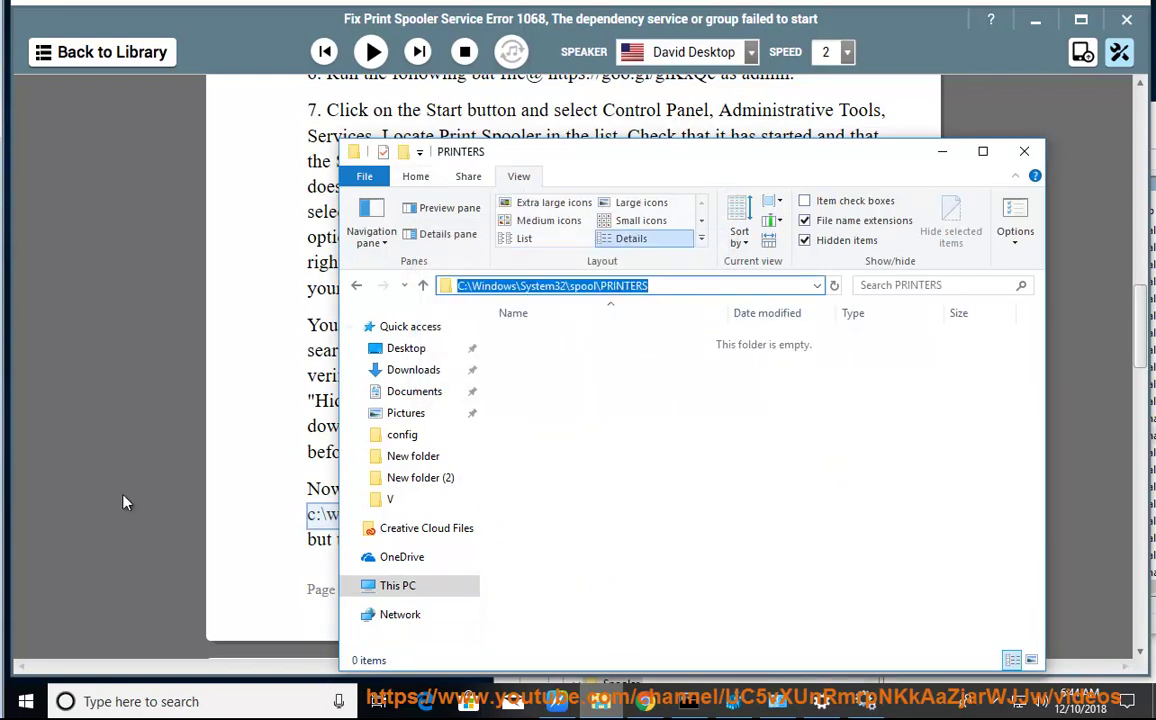
pyautogui.click(246, 491)
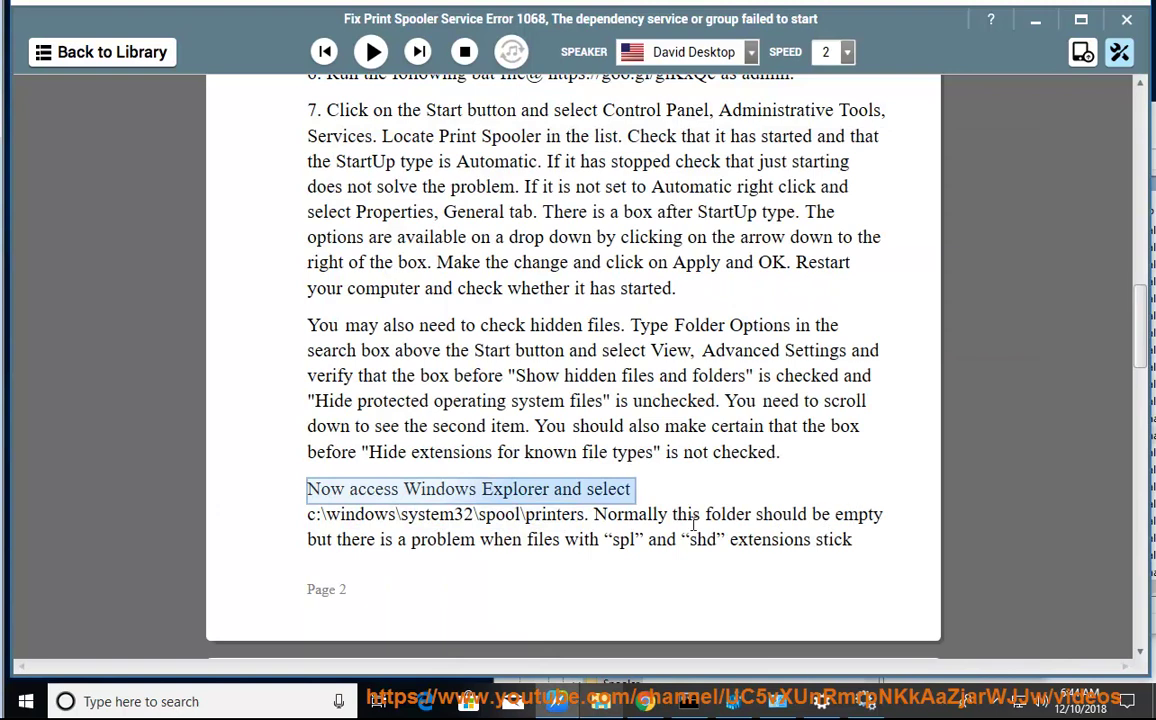
# Highlight the note that the PRINTERS folder should be empty, then clear the selection.
pyautogui.moveTo(596, 516); pyautogui.dragTo(742, 514)
pyautogui.click(740, 548)
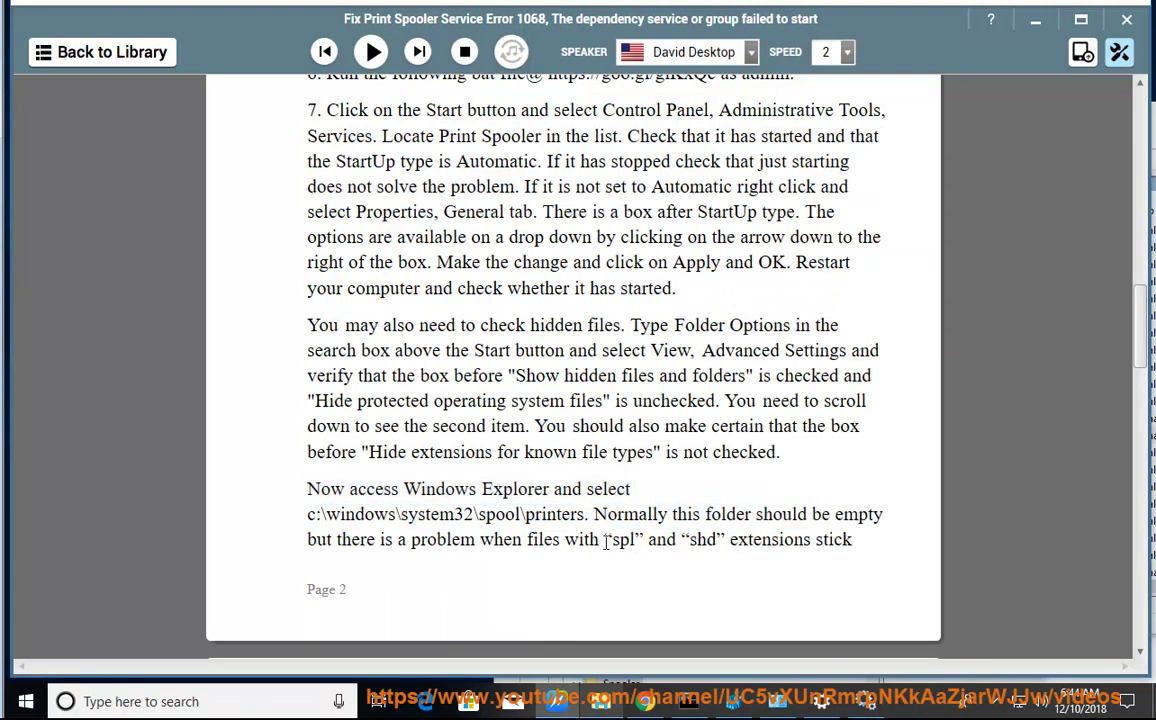
pyautogui.moveTo(605, 541); pyautogui.dragTo(858, 541)
# On page 3, resume narration from step 8, just after 'restart your computer.'.
pyautogui.scroll(-2, 770, 572)
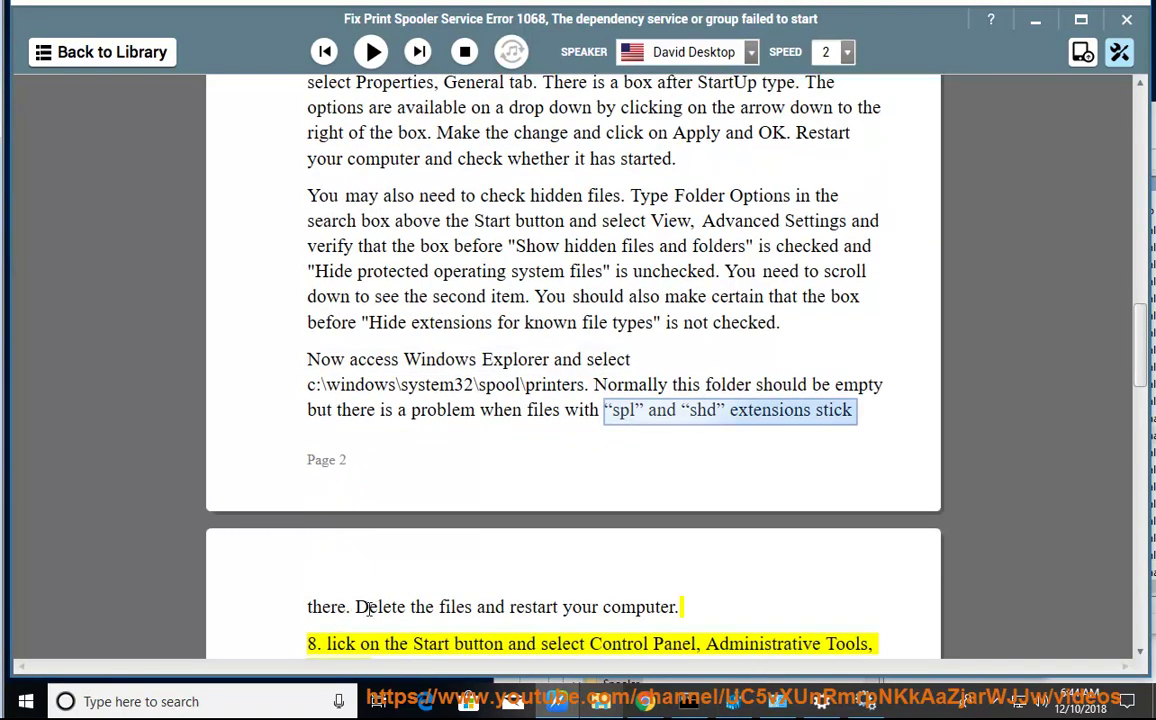
pyautogui.moveTo(360, 610); pyautogui.dragTo(735, 609)
pyautogui.click(735, 609)
pyautogui.scroll(-1, 728, 600)
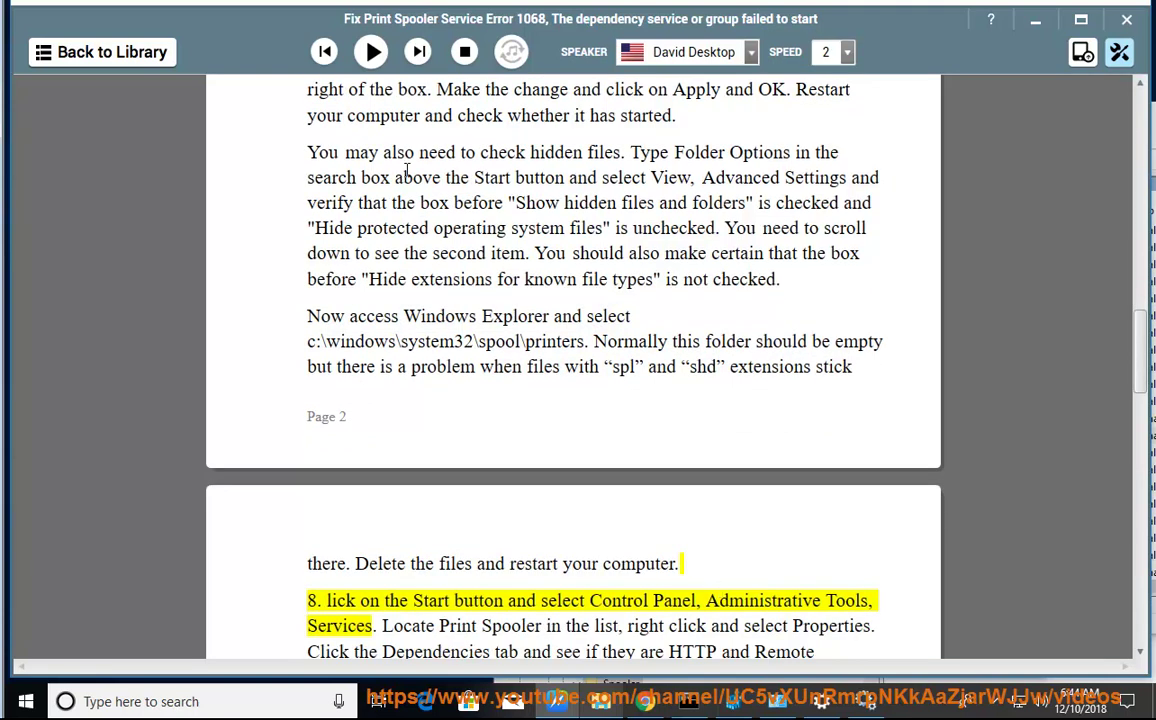
pyautogui.click(371, 52)
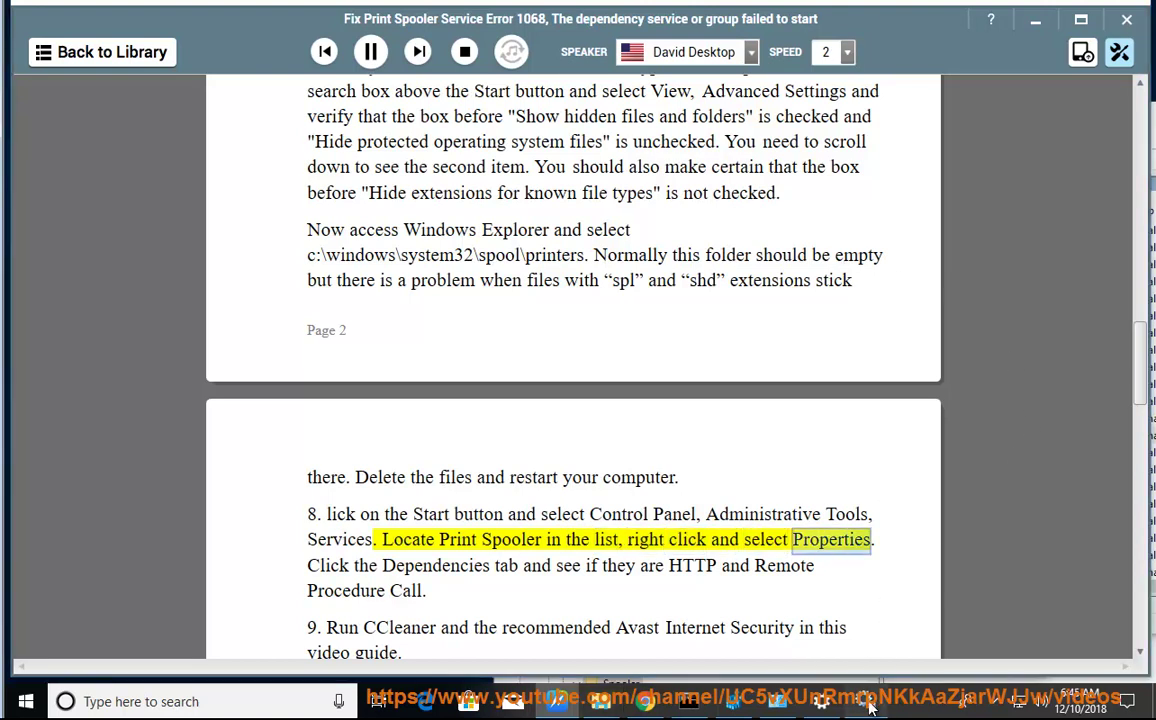
# Confirm in Services that Print Spooler depends on HTTP Service and RPC, then return to NaturalReader.
pyautogui.hotkey('alt', 'Tab')
pyautogui.rightClick(914, 438)
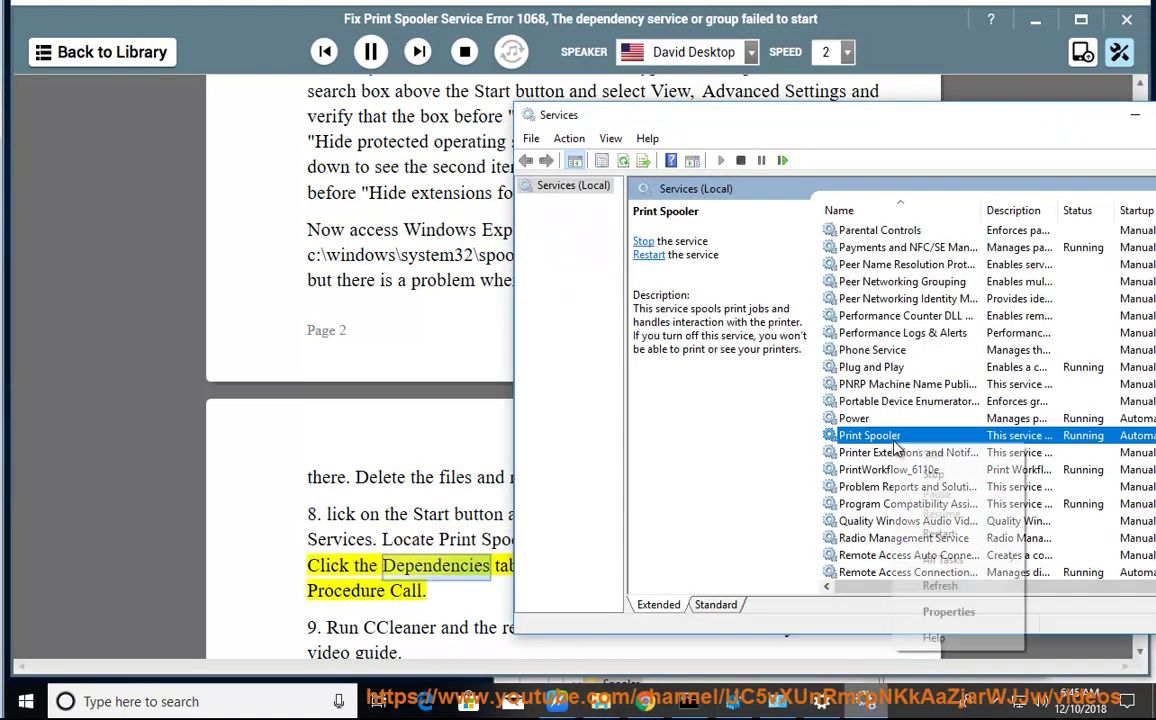
pyautogui.click(948, 609)
pyautogui.click(876, 202)
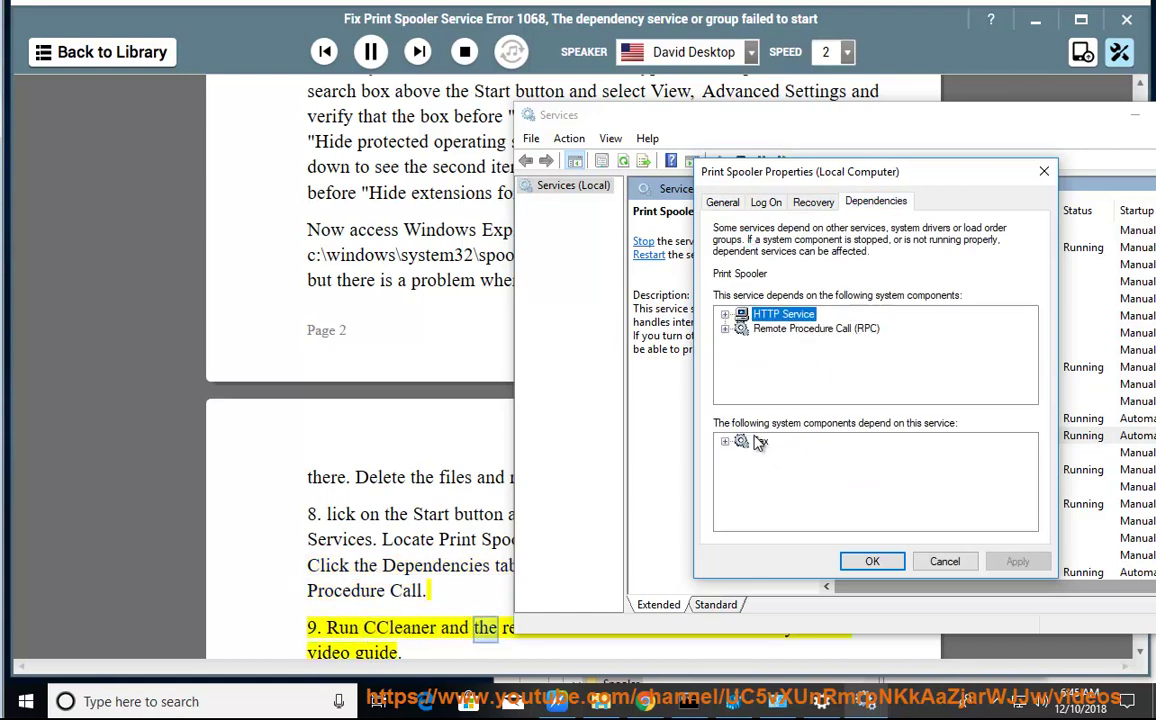
pyautogui.click(402, 492)
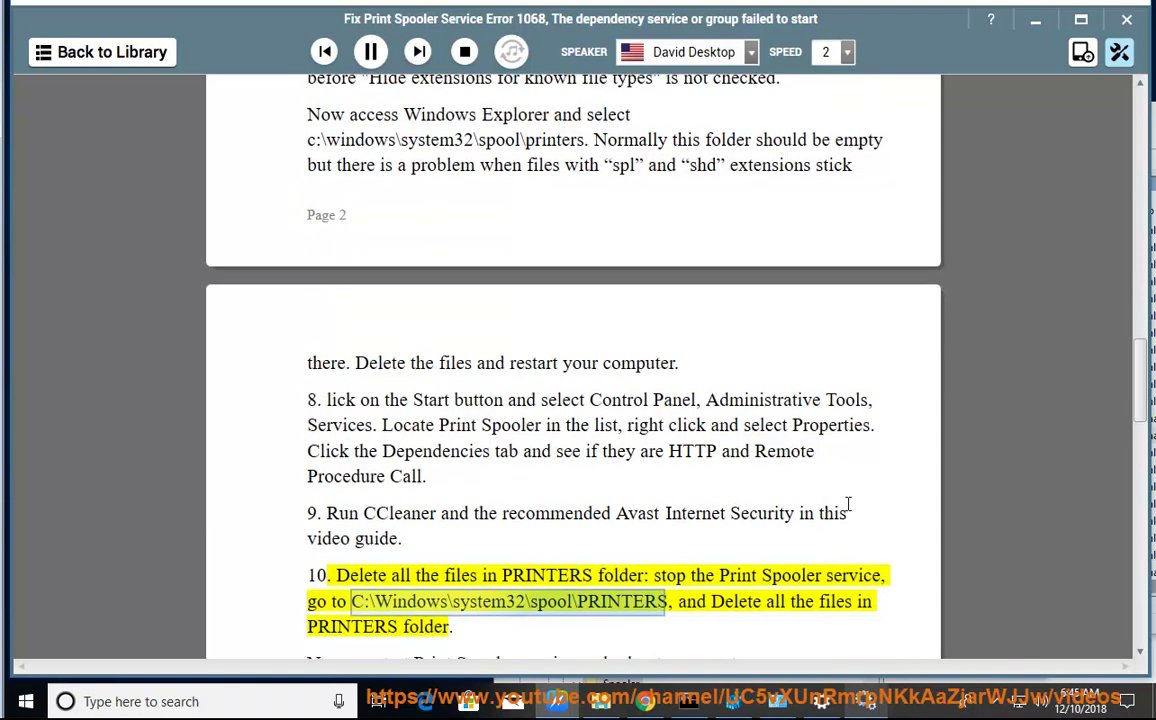
# Show the empty PRINTERS folder, pause narration at step 11, and select 'stop the Print Spooler service'.
pyautogui.click(612, 704)
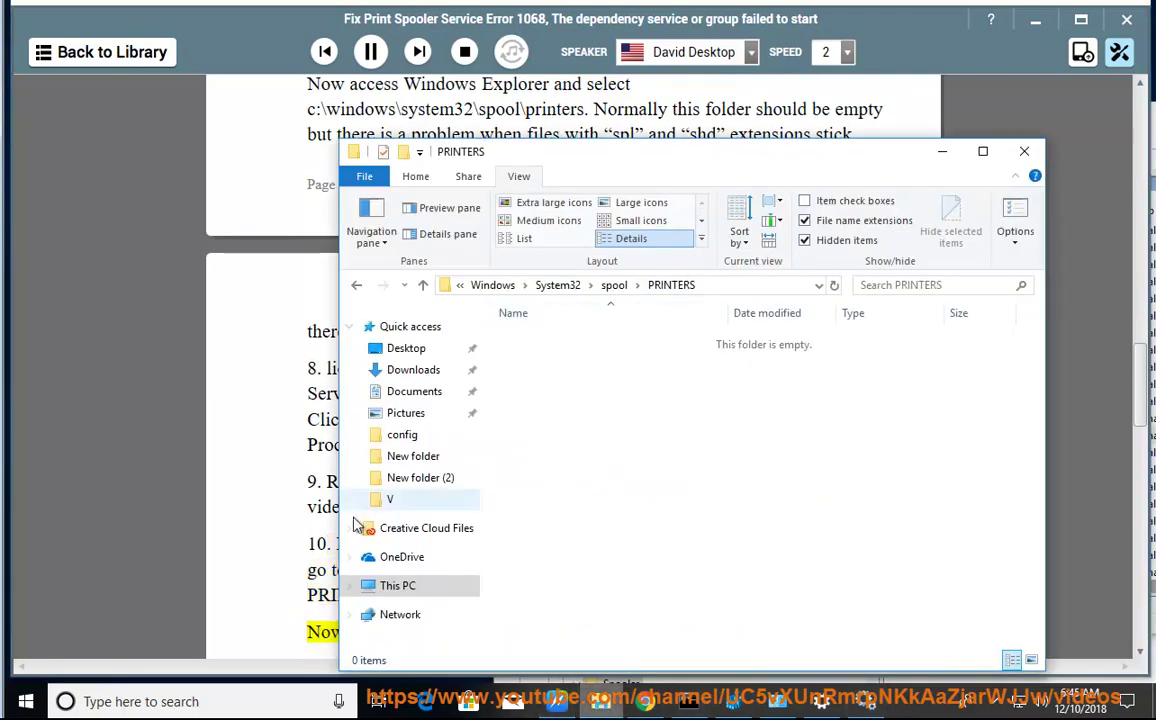
pyautogui.click(303, 481)
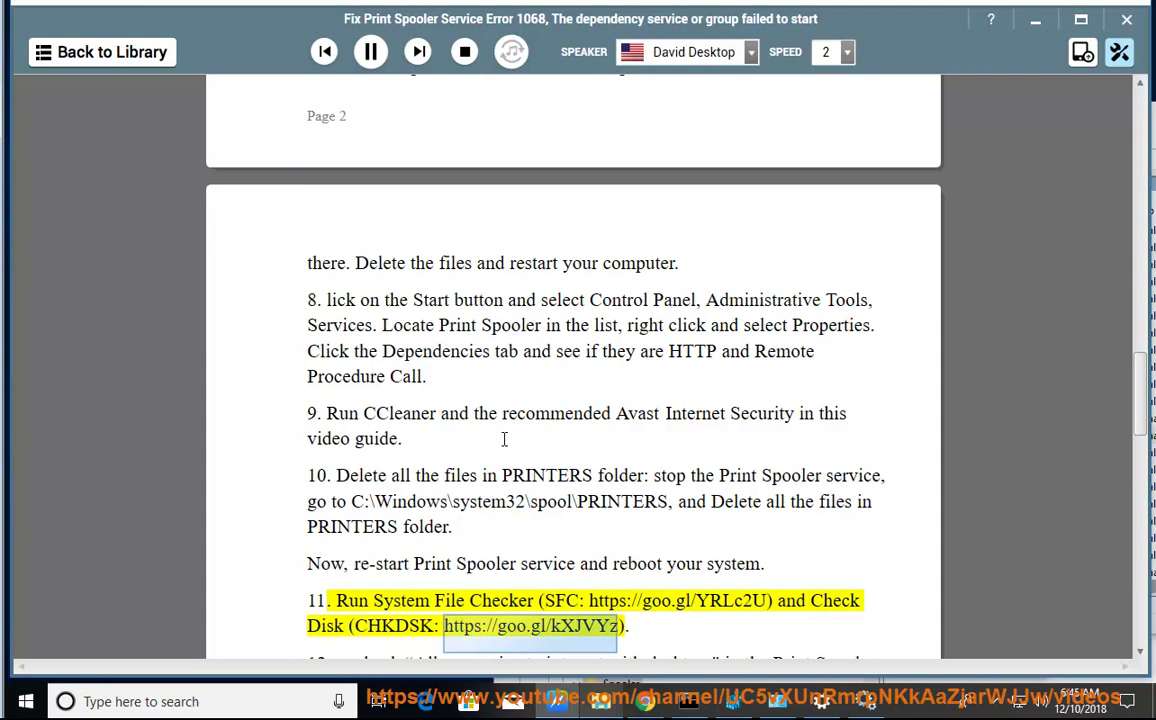
pyautogui.click(370, 52)
pyautogui.moveTo(655, 476); pyautogui.dragTo(884, 488)
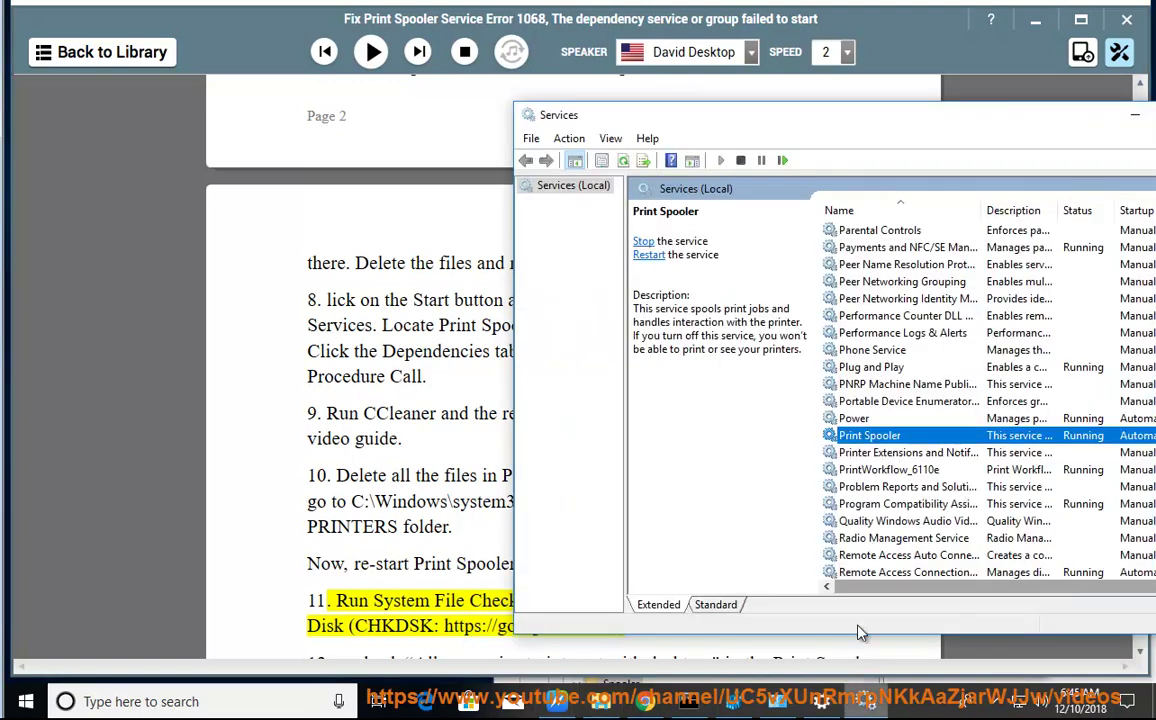
# Reselect Print Spooler in Services and bring up its action menu.
pyautogui.rightClick(855, 418)
pyautogui.click(865, 436)
pyautogui.rightClick(865, 438)
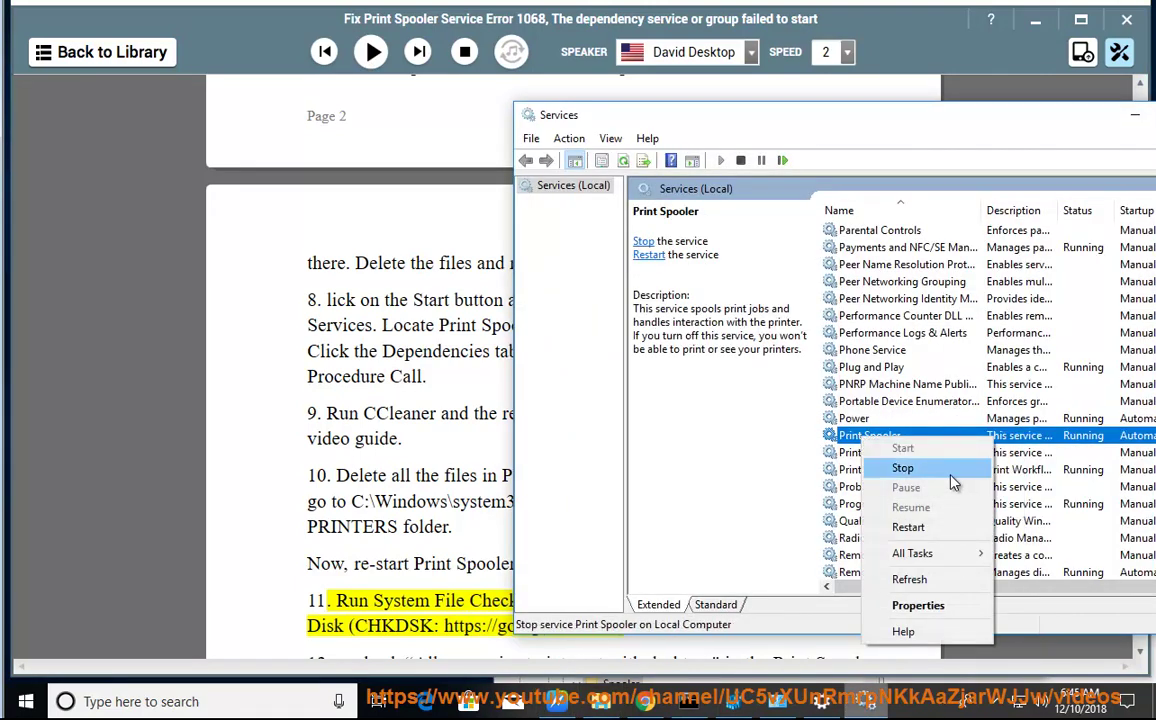
# Resume the guide's narration through step 12, then reopen Print Spooler's actions in Services.
pyautogui.click(434, 483)
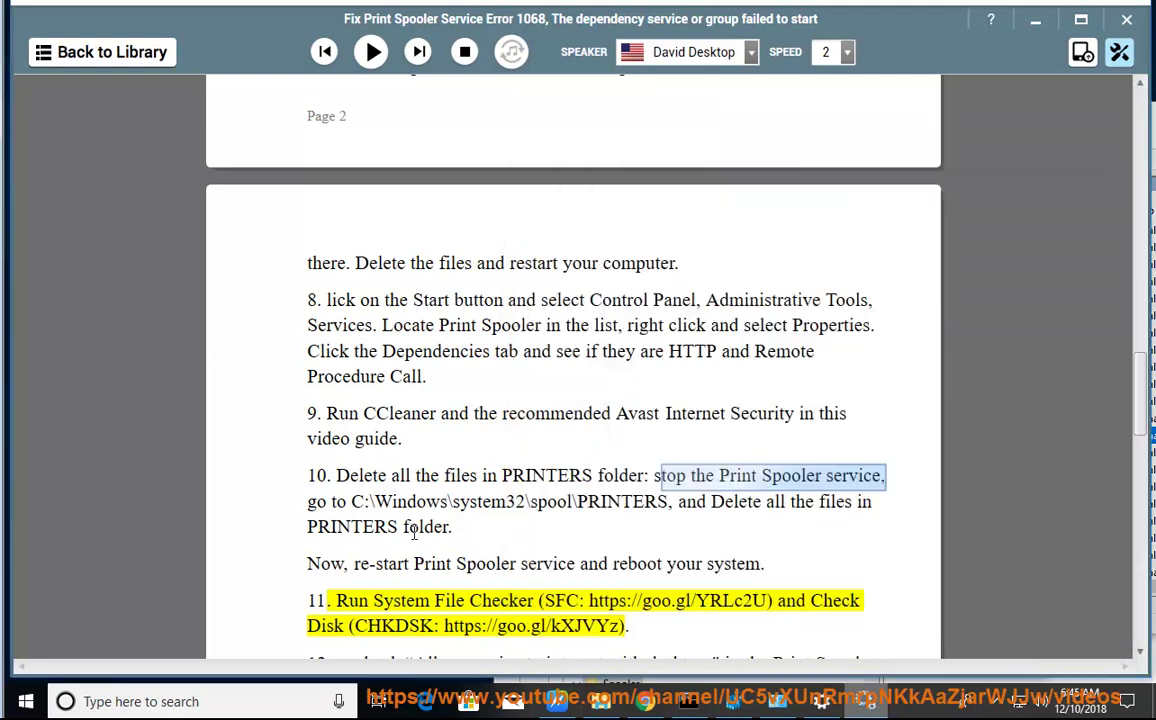
pyautogui.scroll(-1, 506, 500)
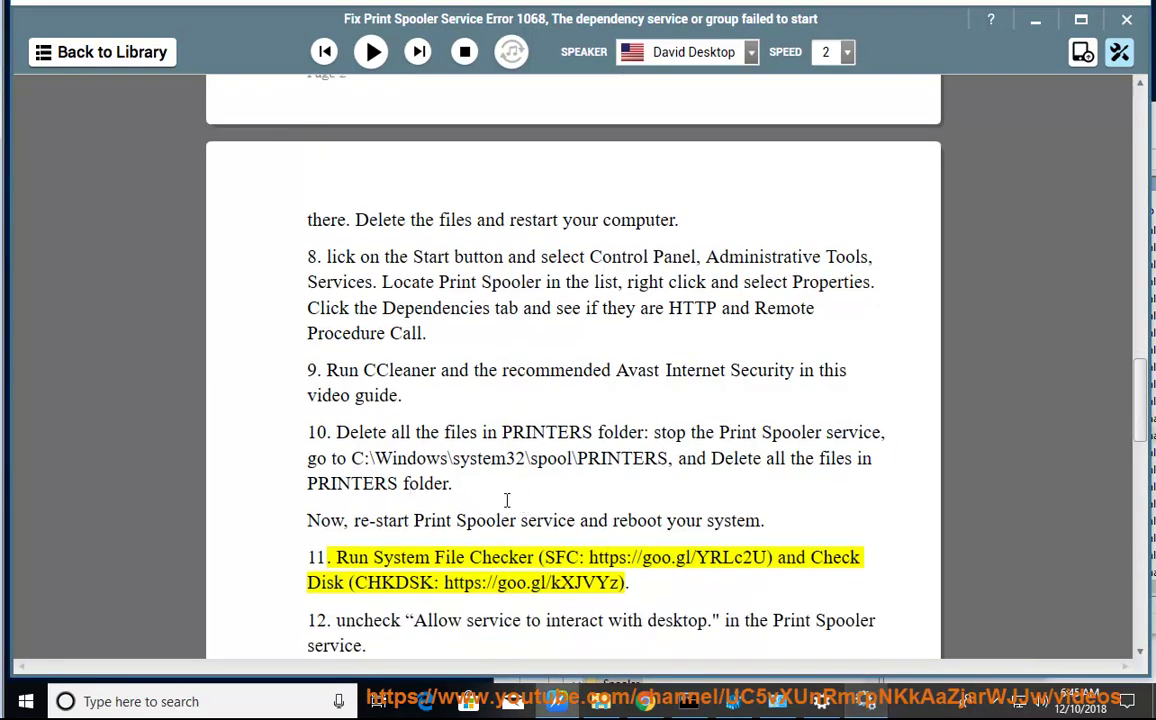
pyautogui.click(374, 56)
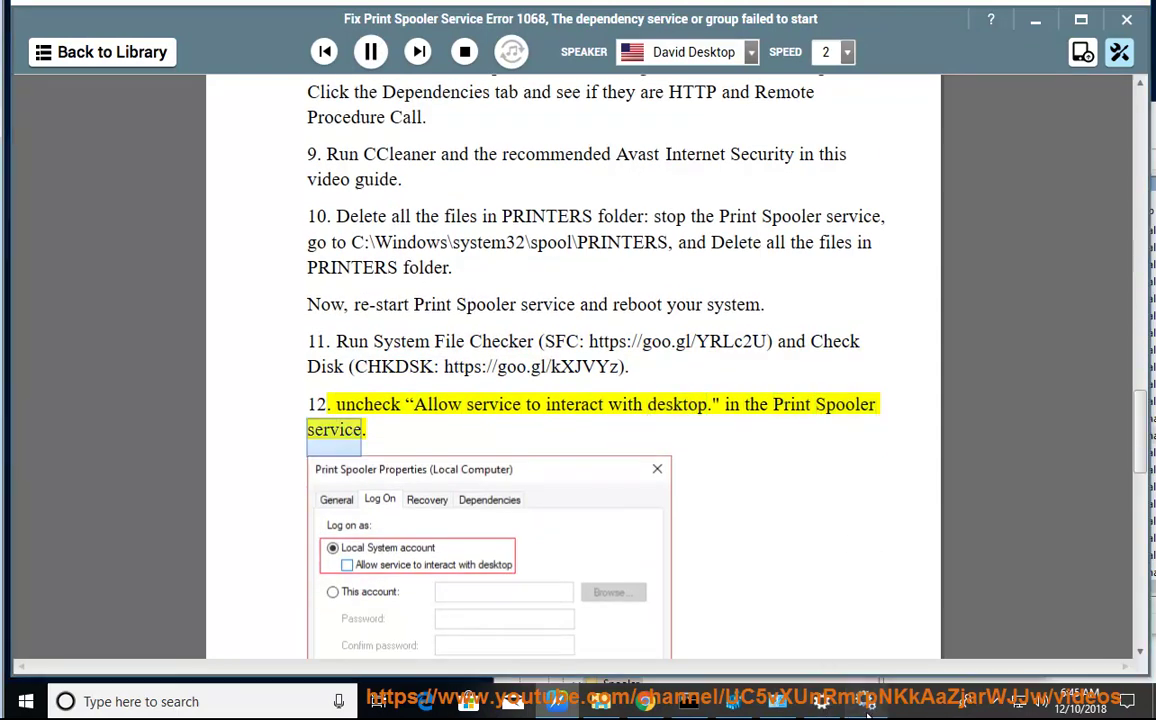
pyautogui.hotkey('alt', 'Tab')
pyautogui.rightClick(884, 446)
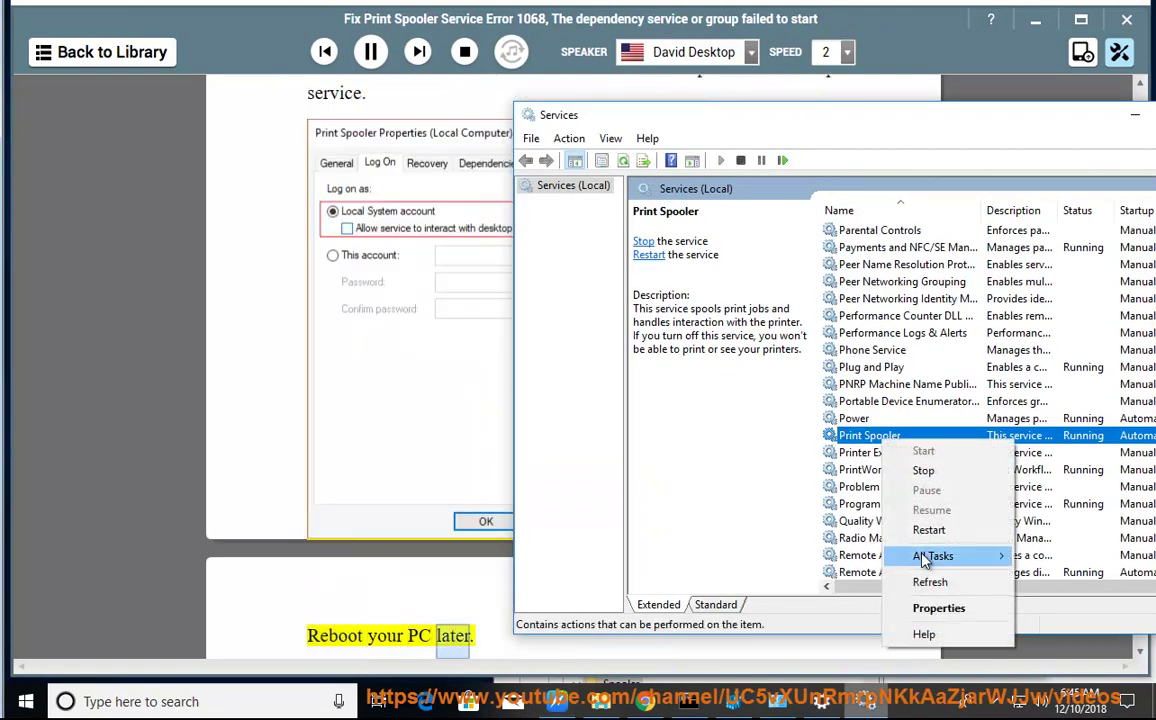